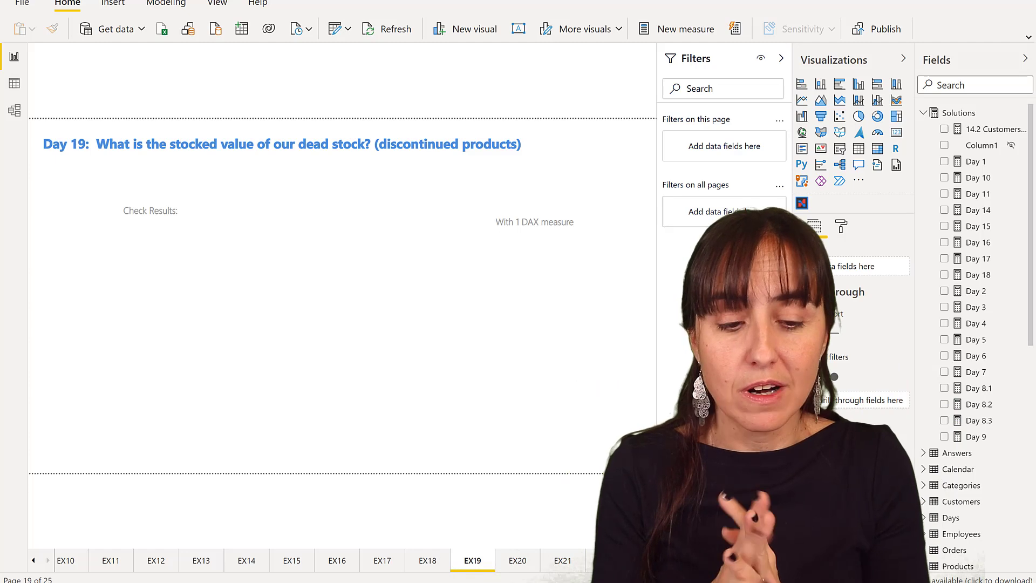
# Step: Collapse the Solutions table so the Products table's fields show in the Fields pane
pyautogui.click(923, 114)
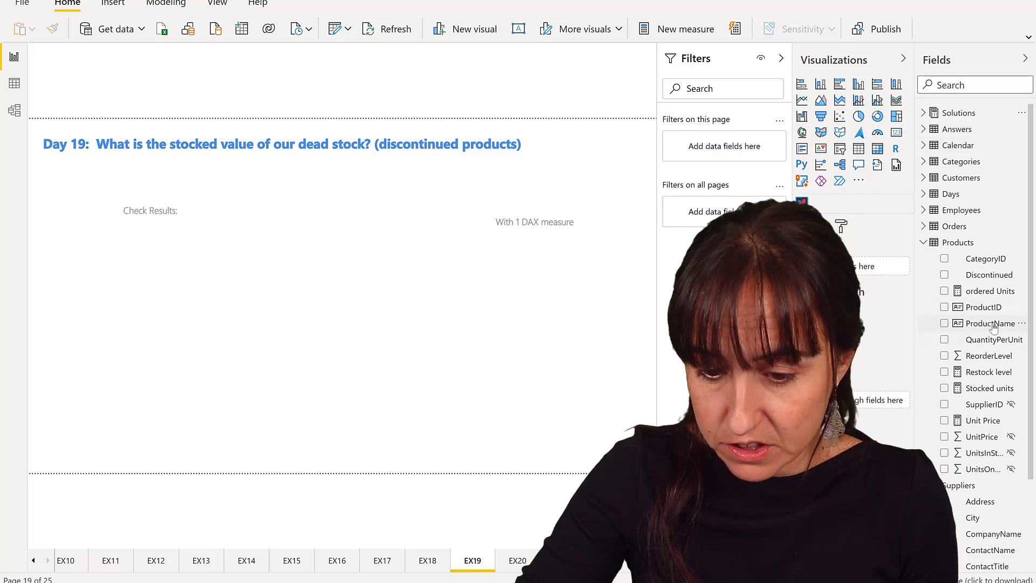
# Step: Build a table of ProductName and Discontinued placed under Check Results
pyautogui.moveTo(993, 326); pyautogui.dragTo(151, 308)
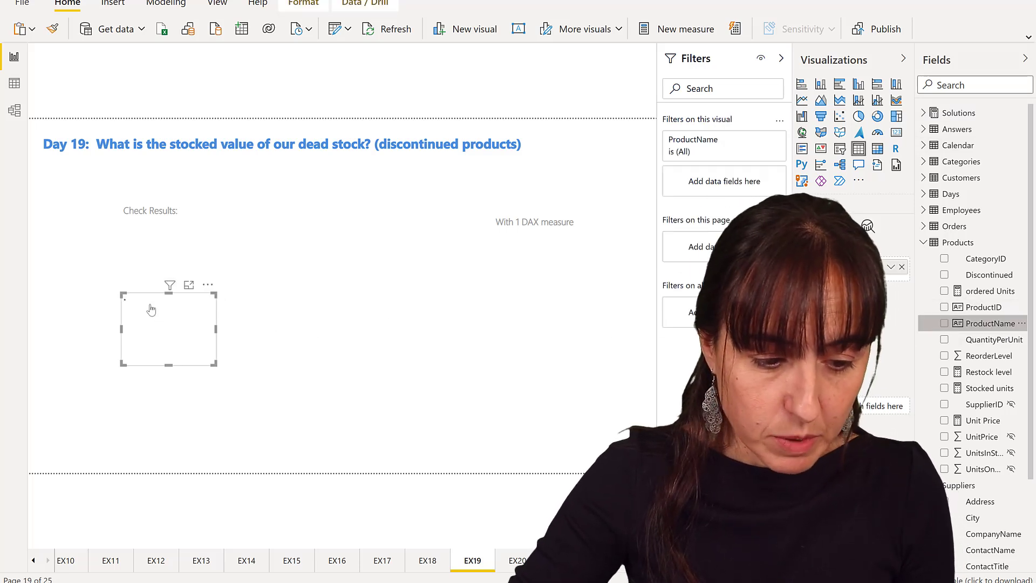
pyautogui.click(972, 81)
pyautogui.write('dis')
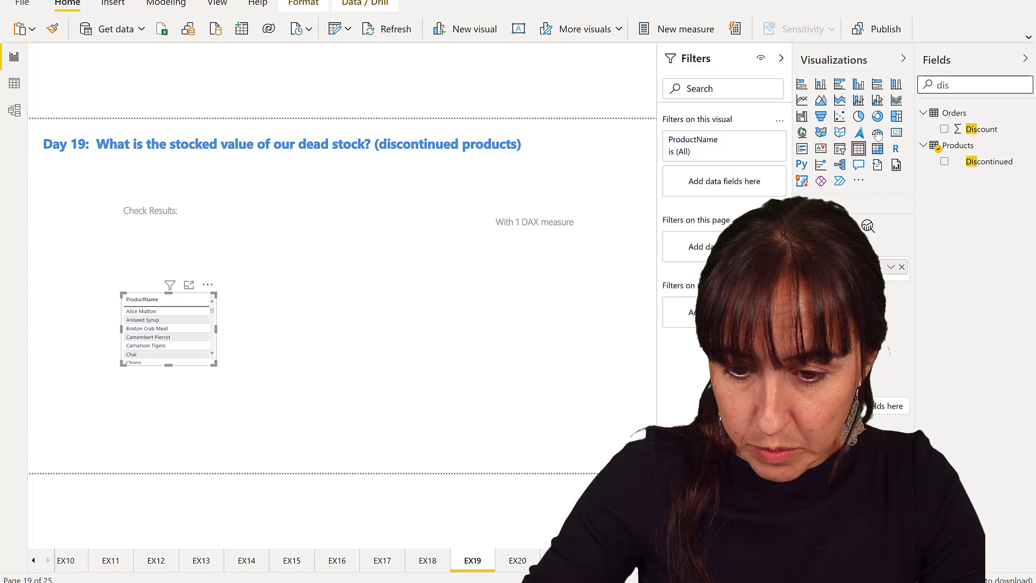
pyautogui.moveTo(978, 165); pyautogui.dragTo(183, 331)
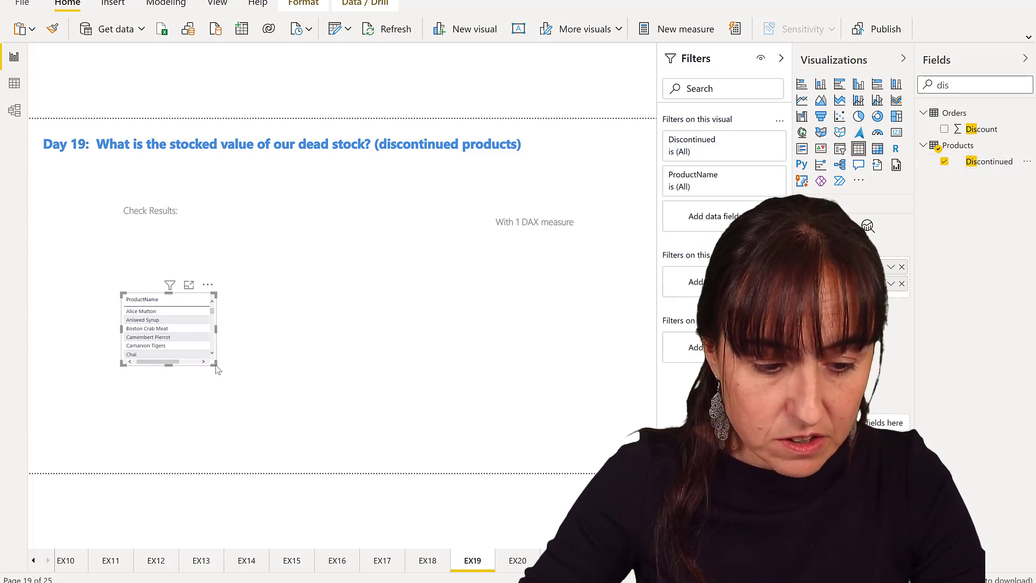
pyautogui.moveTo(263, 410); pyautogui.dragTo(205, 299)
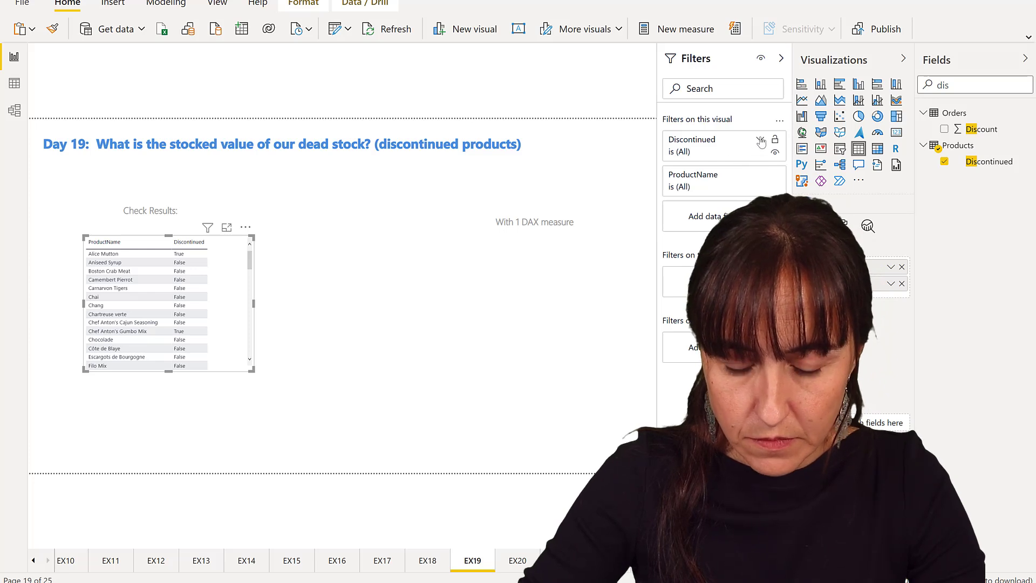
# Step: Filter the table to Discontinued is True, leaving eight products, and fit it to its rows
pyautogui.click(760, 140)
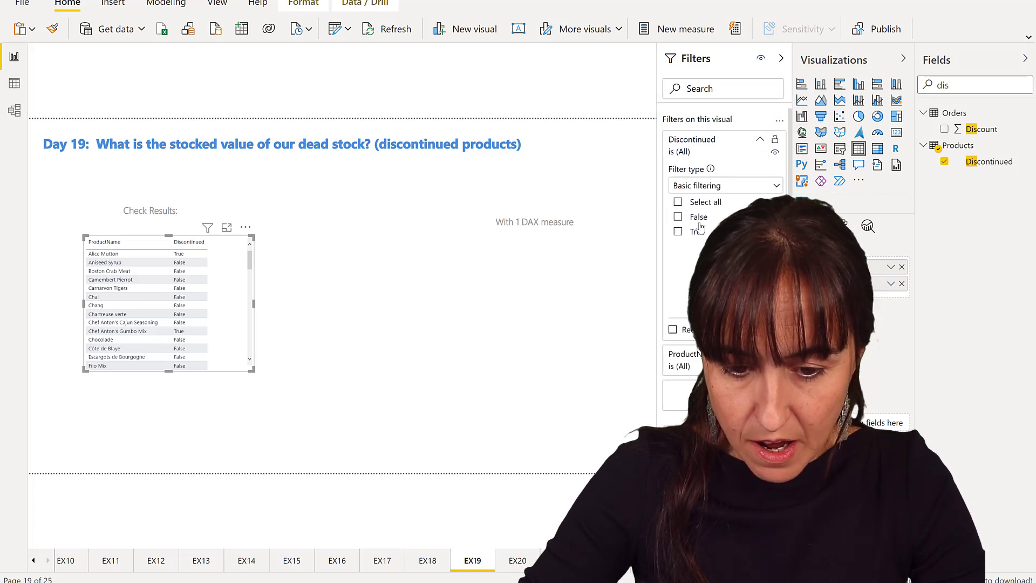
pyautogui.click(678, 232)
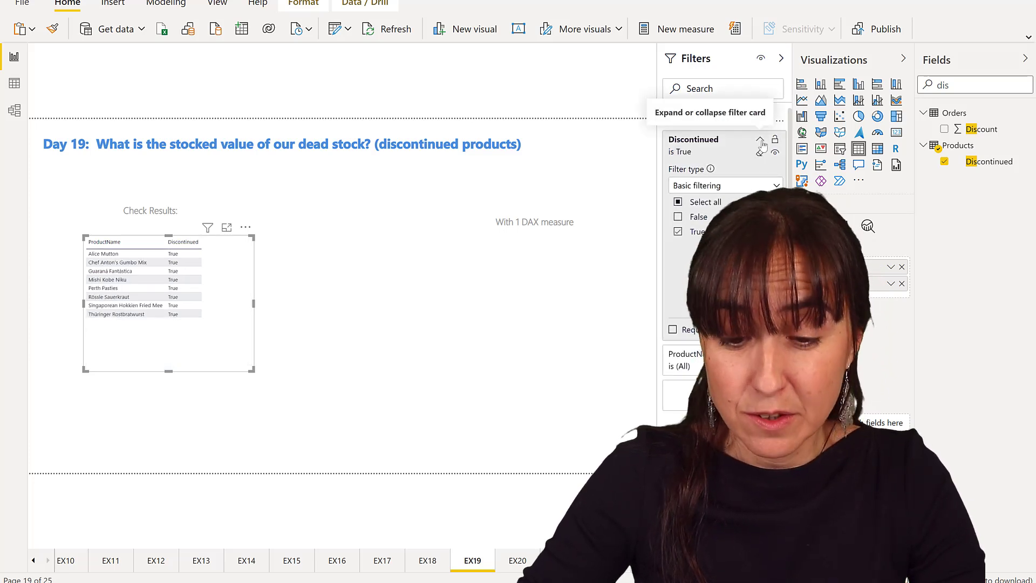
pyautogui.click(689, 141)
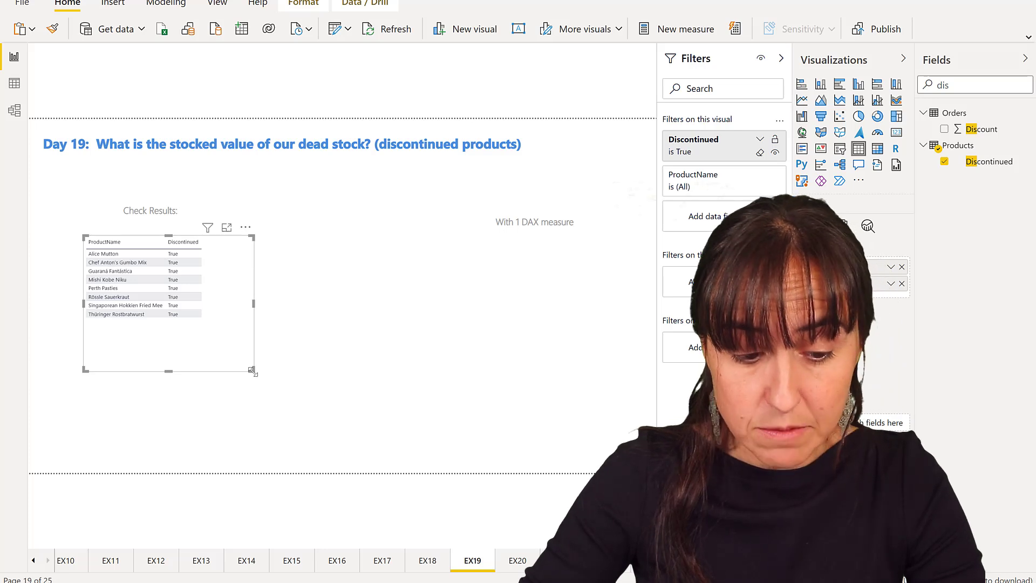
pyautogui.moveTo(252, 370); pyautogui.dragTo(256, 361)
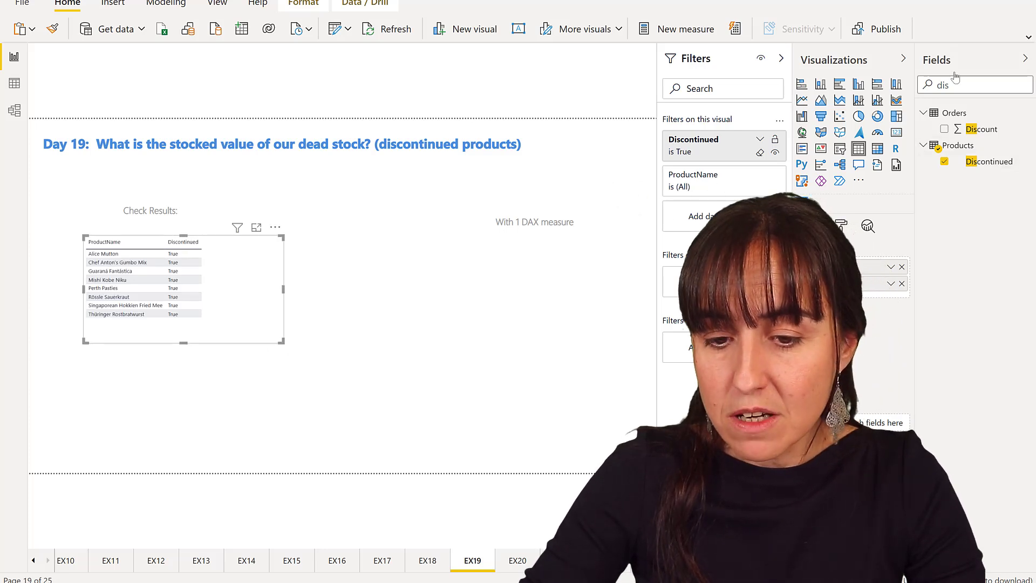
# Step: Add Stocked units and Unit Price columns to the check table, totalling 101 and 378.04
pyautogui.write('sti')
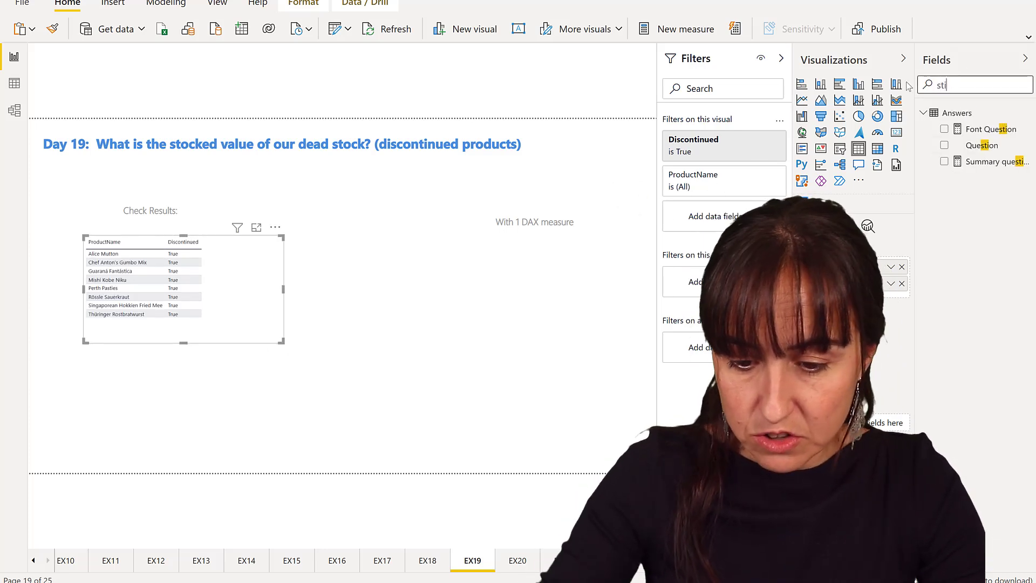
pyautogui.press('BackSpace')
pyautogui.write('o')
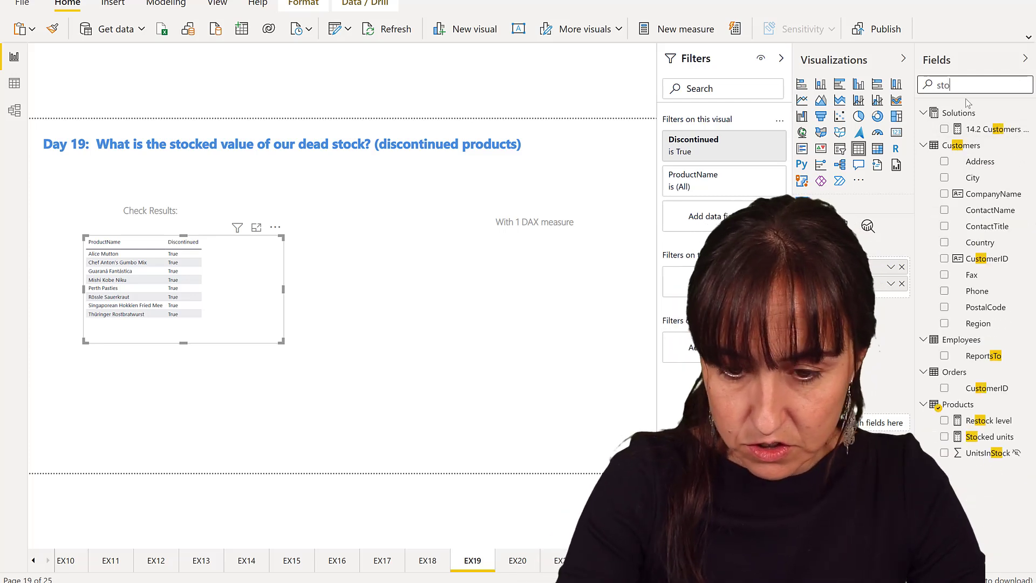
pyautogui.moveTo(966, 438); pyautogui.dragTo(227, 307)
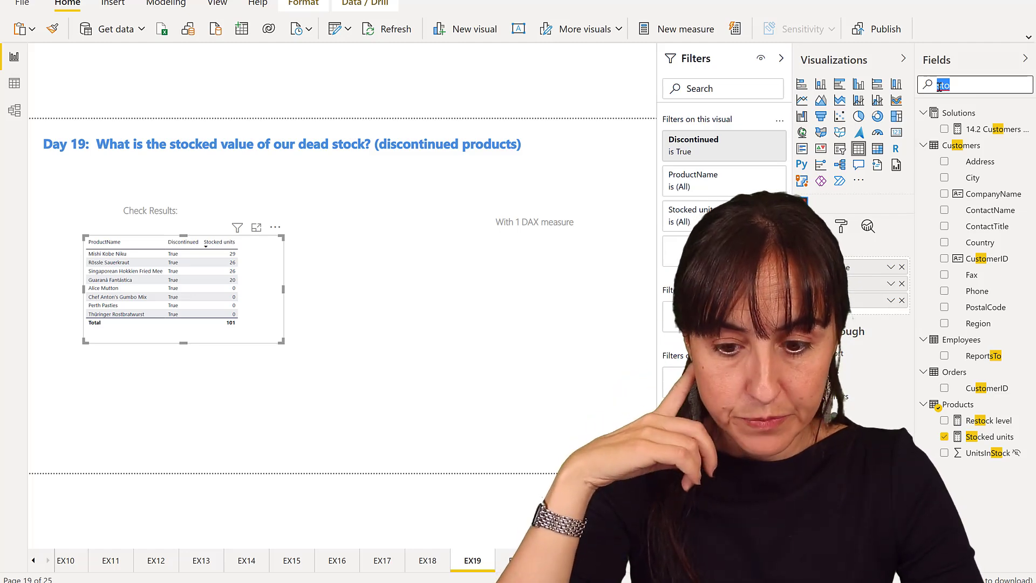
pyautogui.write('un')
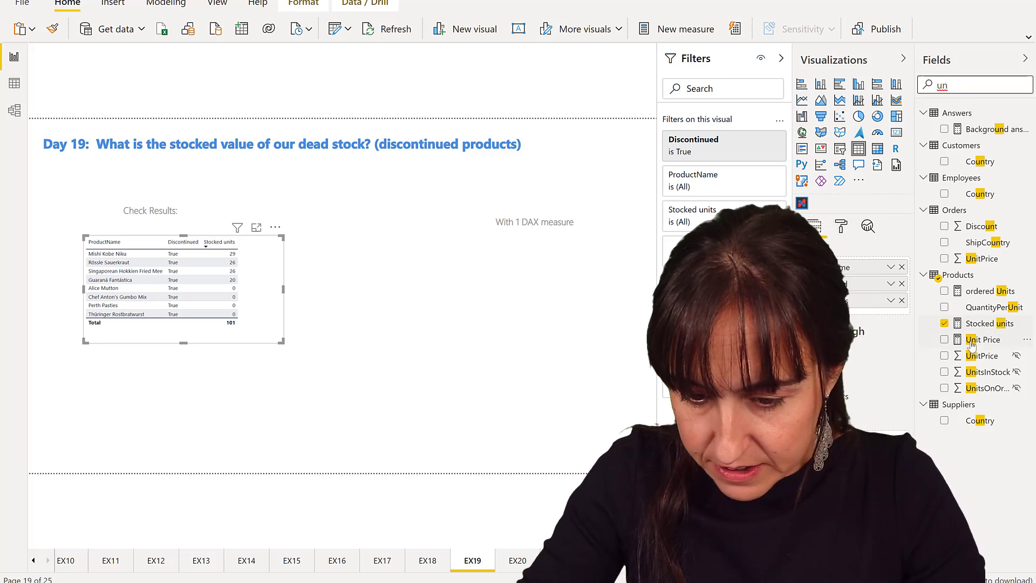
pyautogui.moveTo(983, 340); pyautogui.dragTo(293, 350)
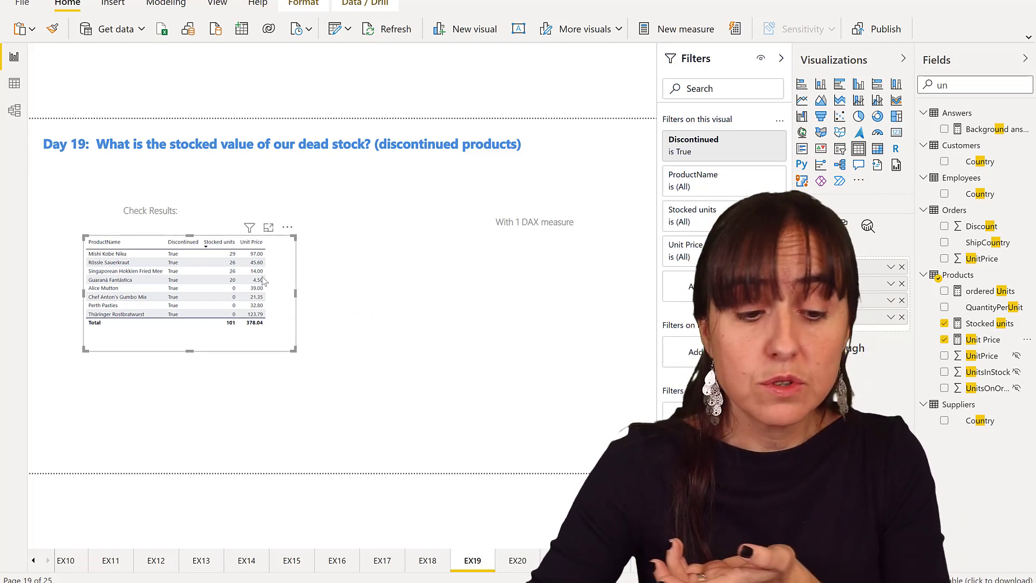
pyautogui.click(239, 256)
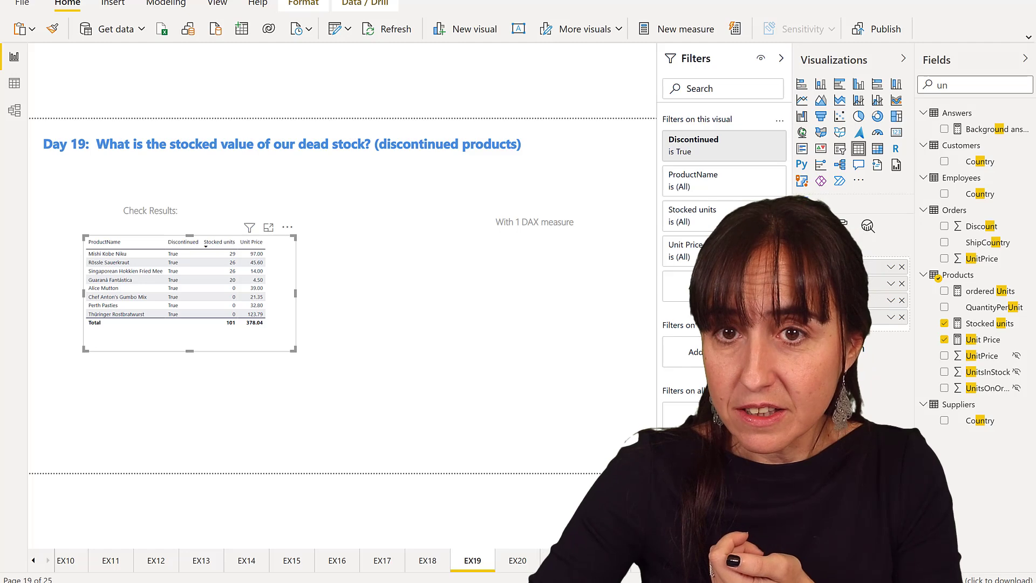
# Step: In Excel's data.csv, inspect the E2 =B2*C2 formula and the E10 total of 4452,6 unchanged
pyautogui.hotkey('alt', 'Tab')
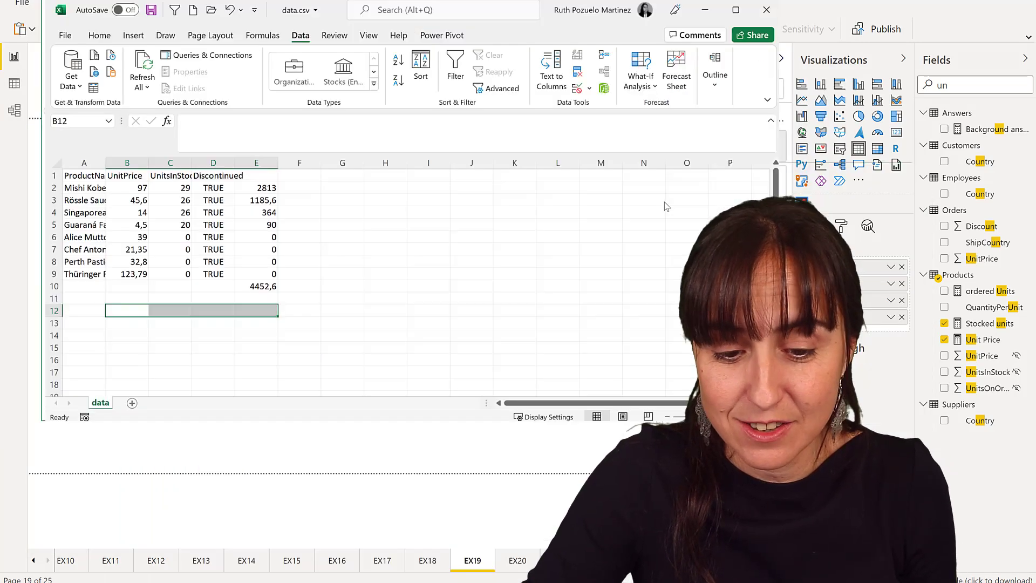
pyautogui.press('super+Up')
pyautogui.click(313, 291)
pyautogui.click(234, 173)
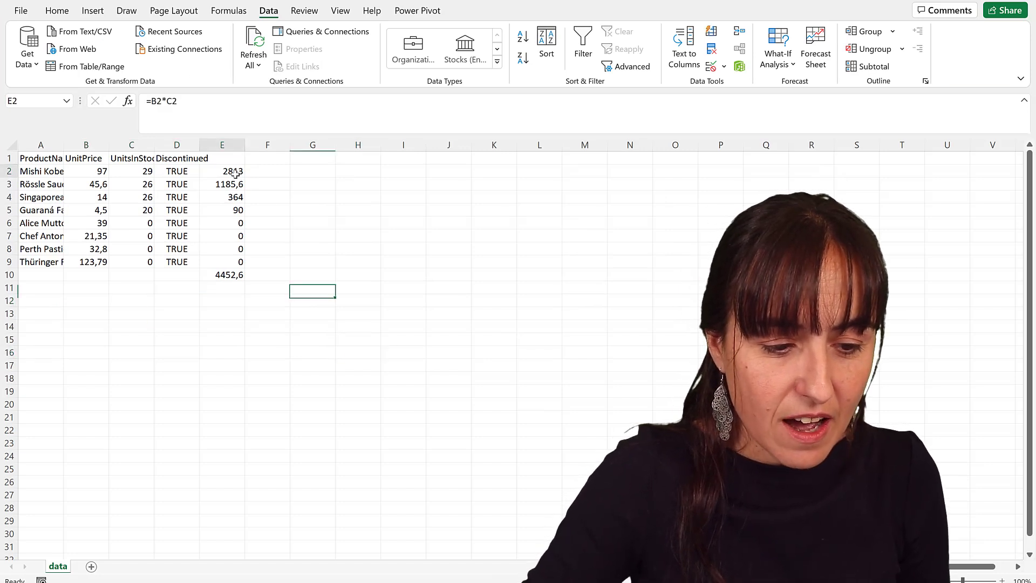
pyautogui.doubleClick(235, 173)
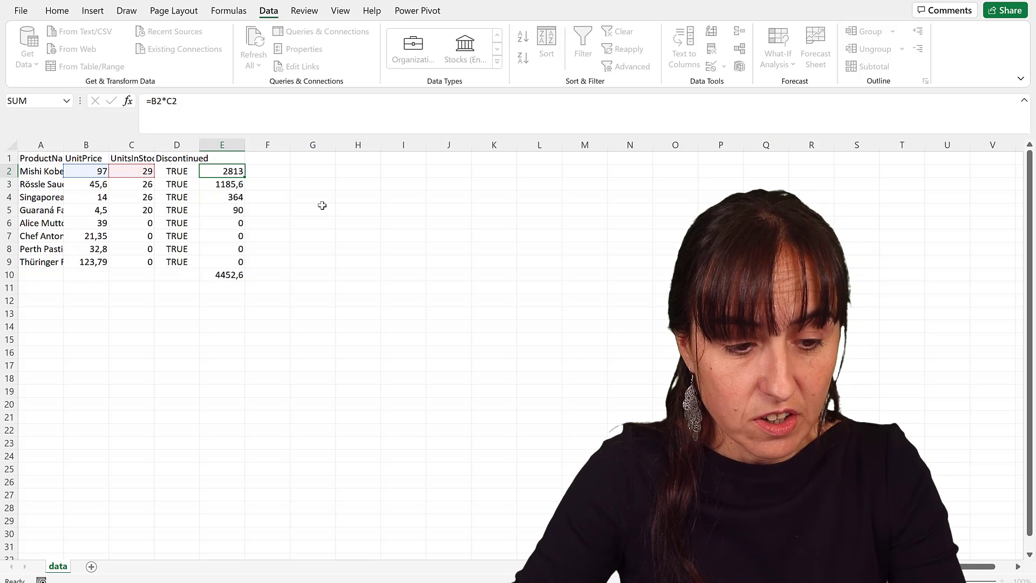
pyautogui.hotkey('ctrl', 'Return')
pyautogui.click(223, 277)
pyautogui.doubleClick(223, 277)
pyautogui.hotkey('ctrl', 'Return')
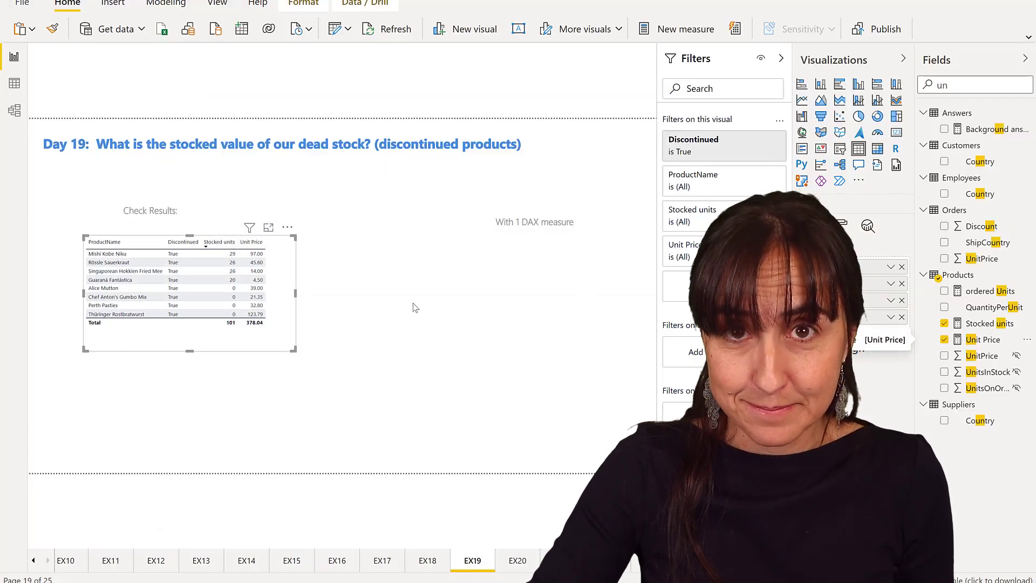
# Step: Move the 'With 1 DAX measure' text up-left, clear the field search, and expand Solutions
pyautogui.click(560, 287)
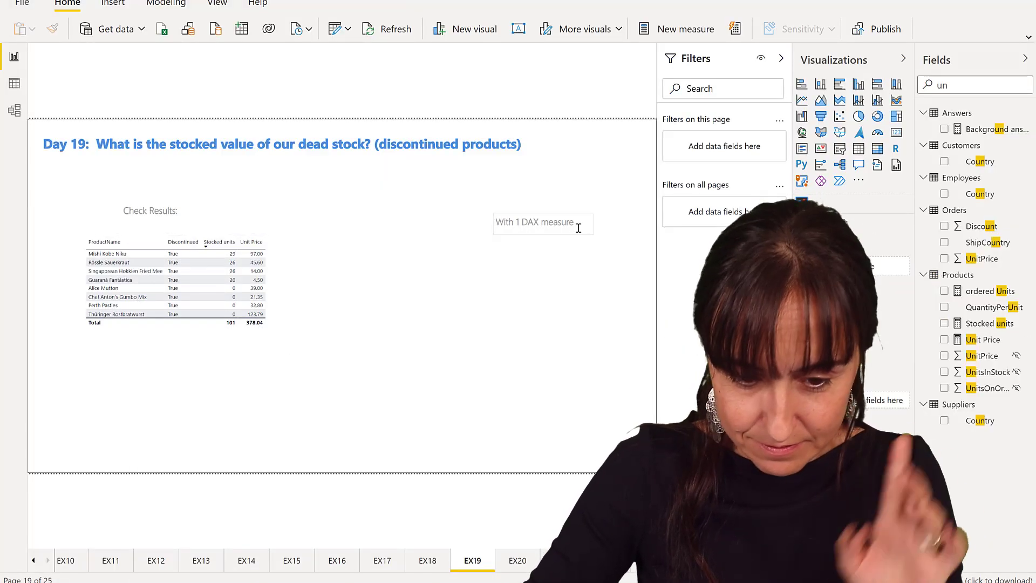
pyautogui.moveTo(584, 214); pyautogui.dragTo(548, 191)
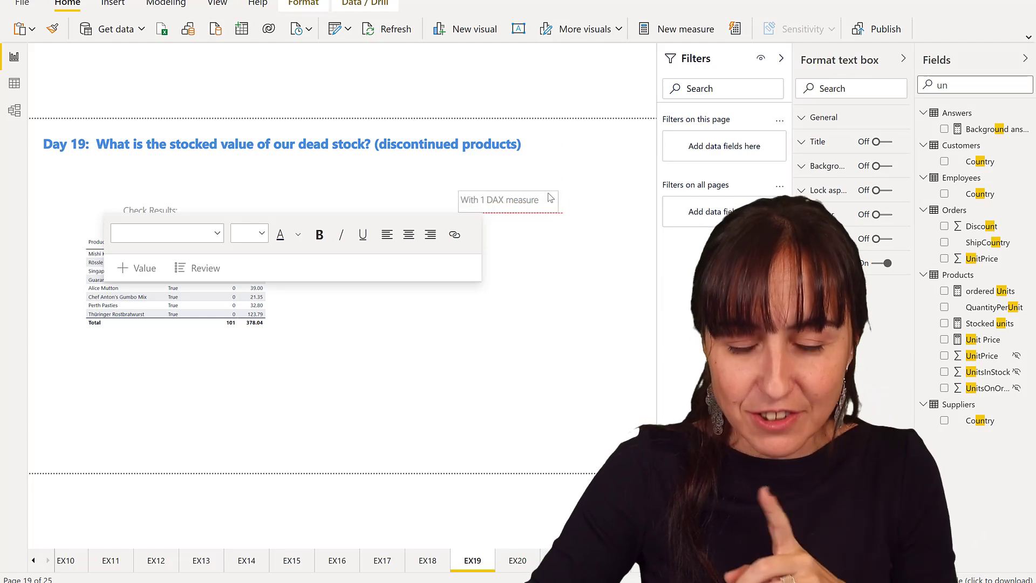
pyautogui.click(534, 329)
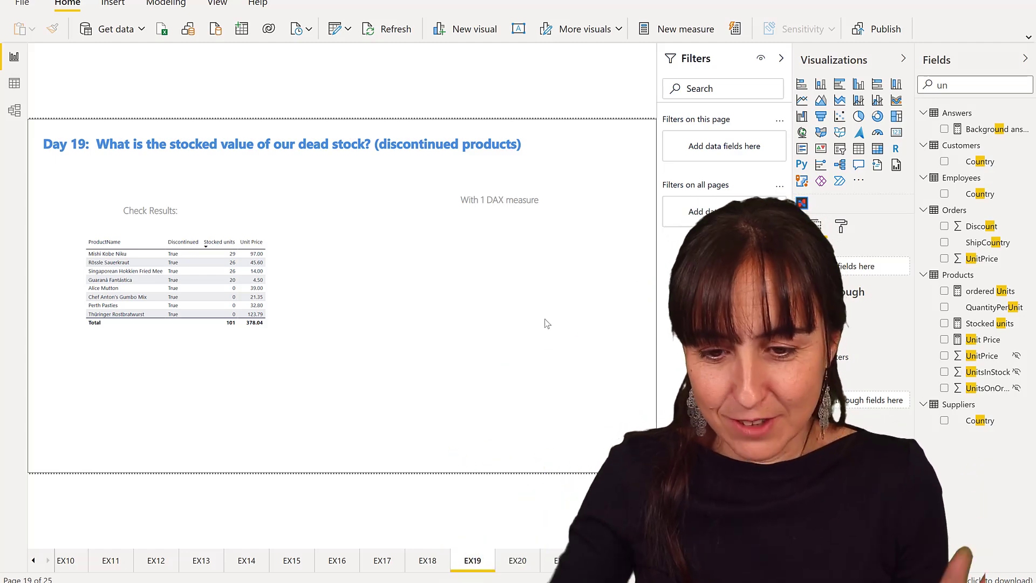
pyautogui.moveTo(951, 86); pyautogui.dragTo(930, 89)
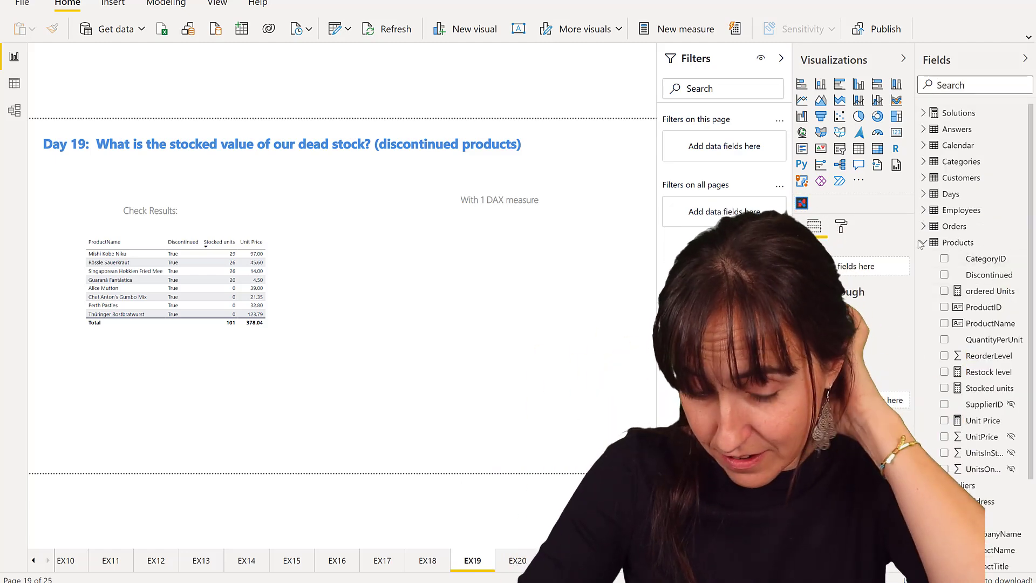
pyautogui.click(924, 113)
# Step: Start a new Solutions measure named Day 19 using CALCULATE
pyautogui.rightClick(965, 114)
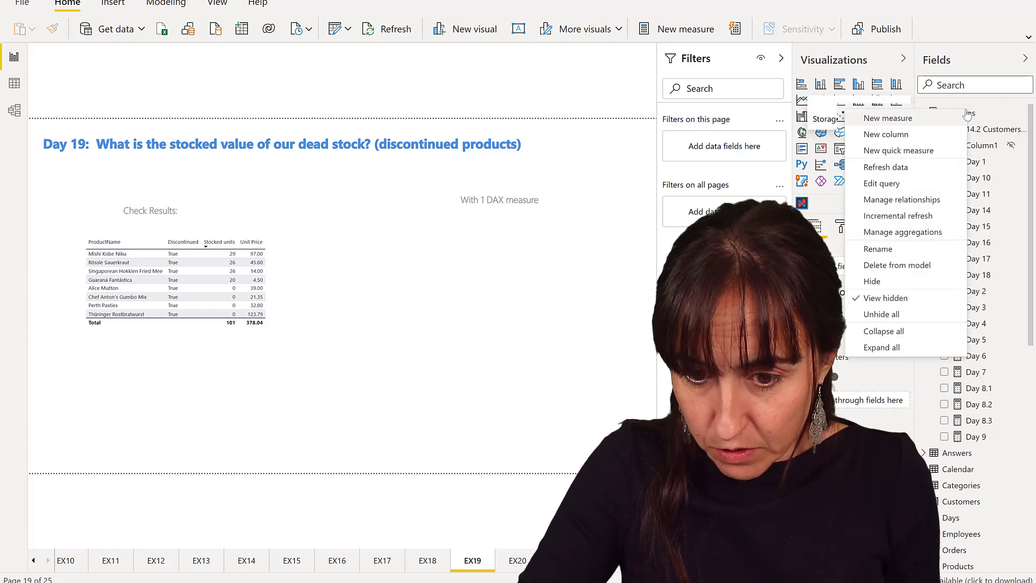
pyautogui.click(899, 123)
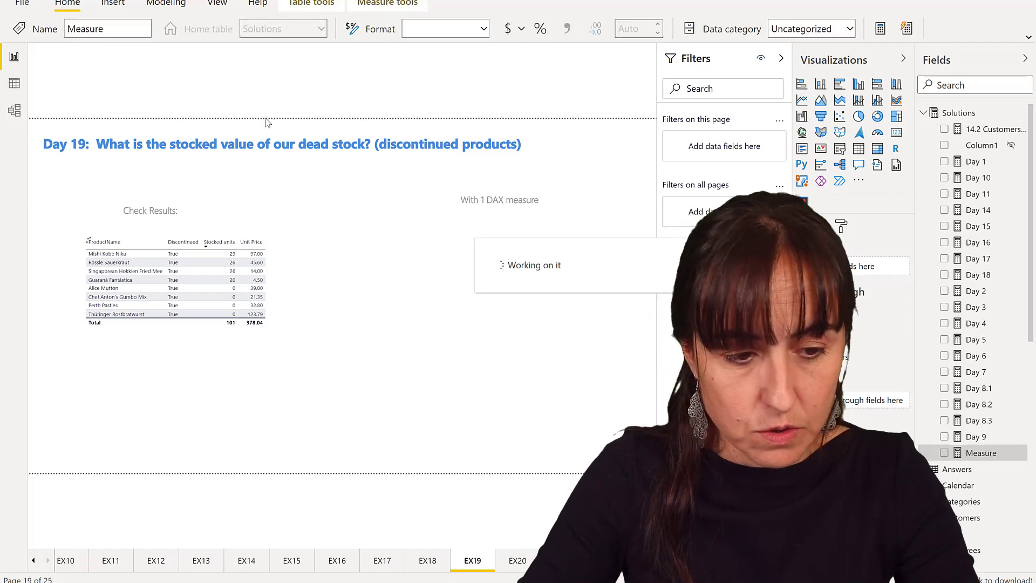
pyautogui.write('Day')
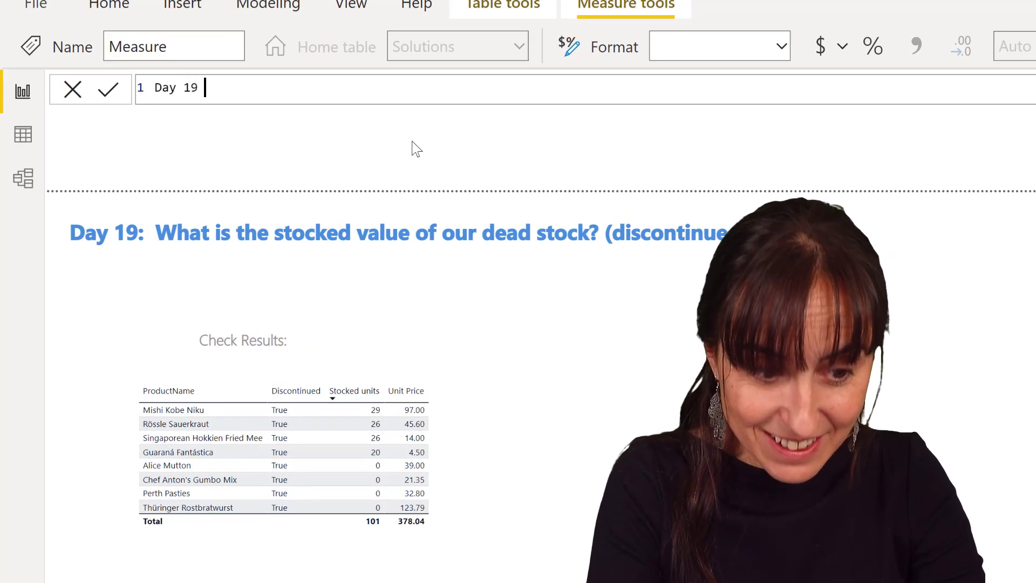
pyautogui.write(' 19 =')
pyautogui.hotkey('shift', 'Return')
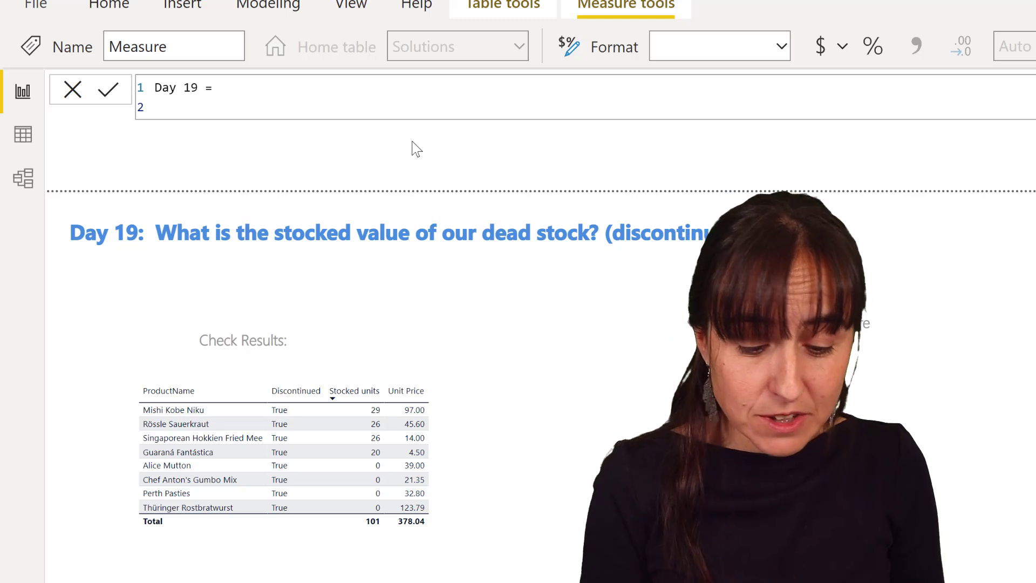
pyautogui.write('cal')
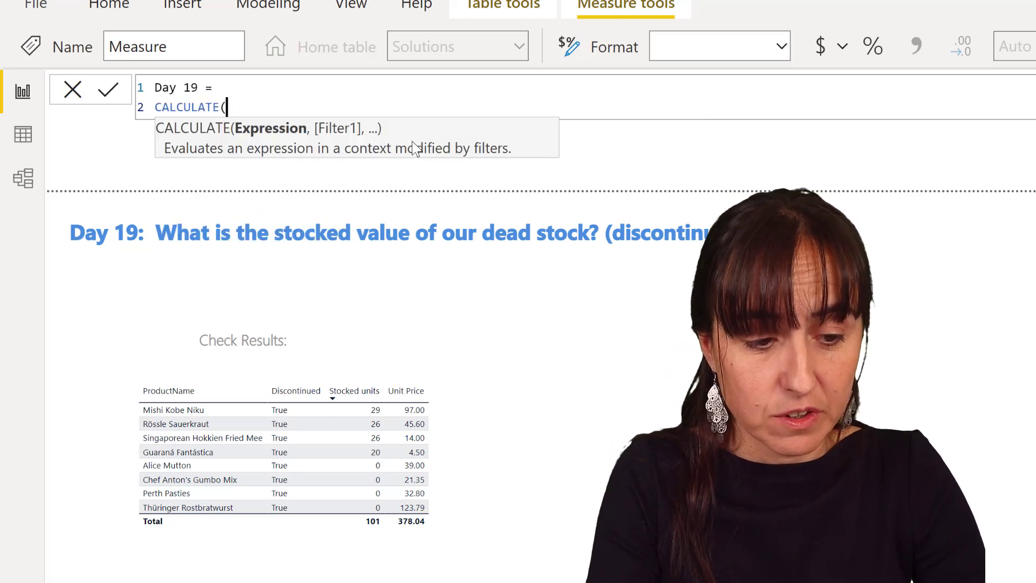
pyautogui.hotkey('shift', 'Return')
# Step: Complete it as CALCULATE([Unit Price]*[Stocked units], Products[Discontinued]=TRUE()) and commit
pyautogui.write('[Unit Price]*')
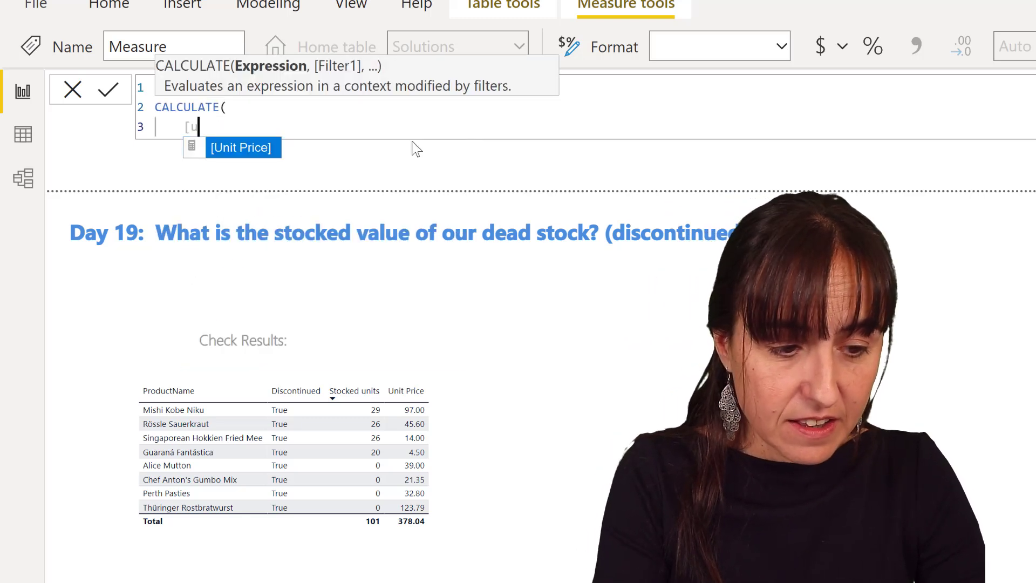
pyautogui.write('un')
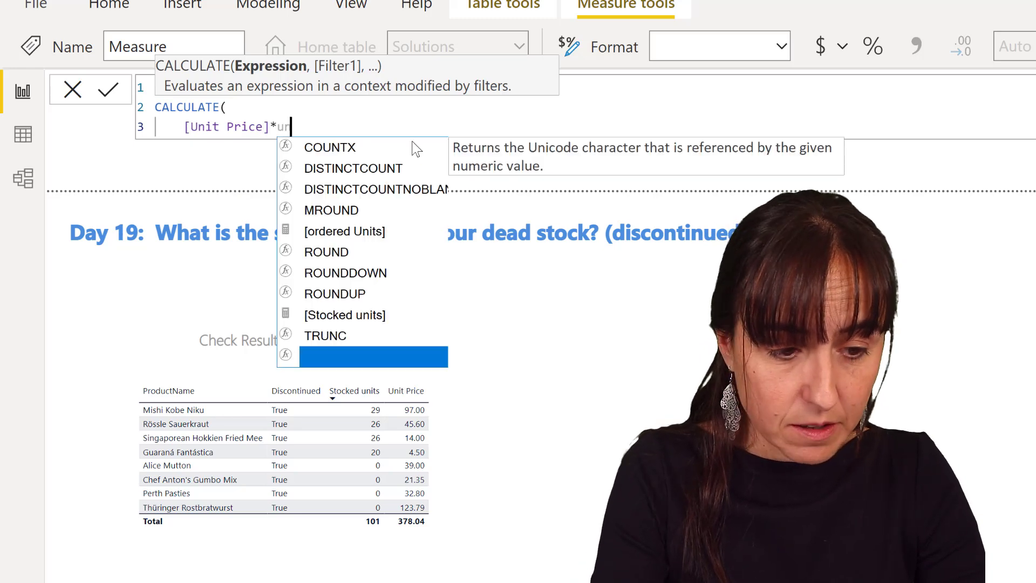
pyautogui.press('BackSpace')
pyautogui.press('BackSpace')
pyautogui.write('st')
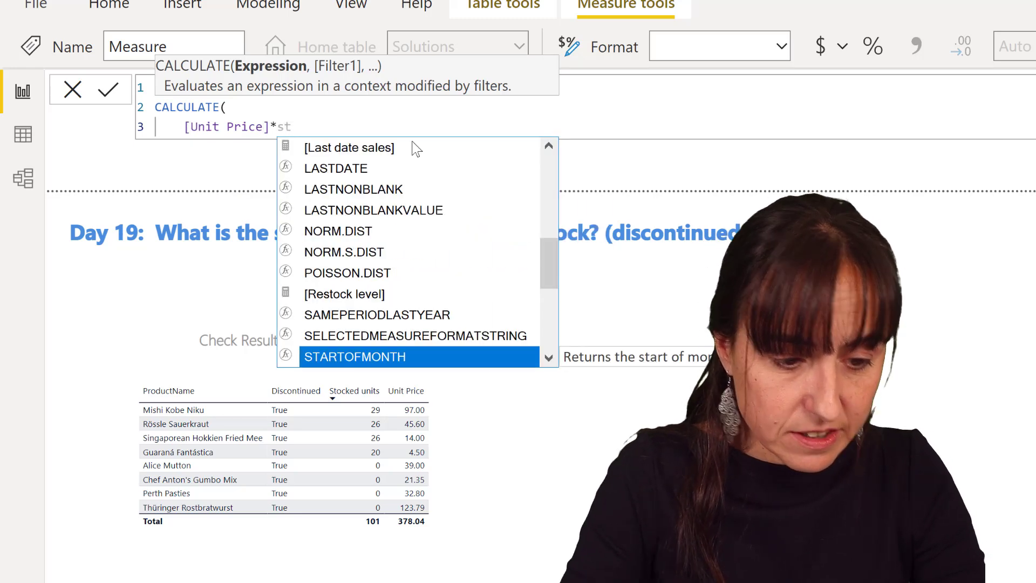
pyautogui.write('oc')
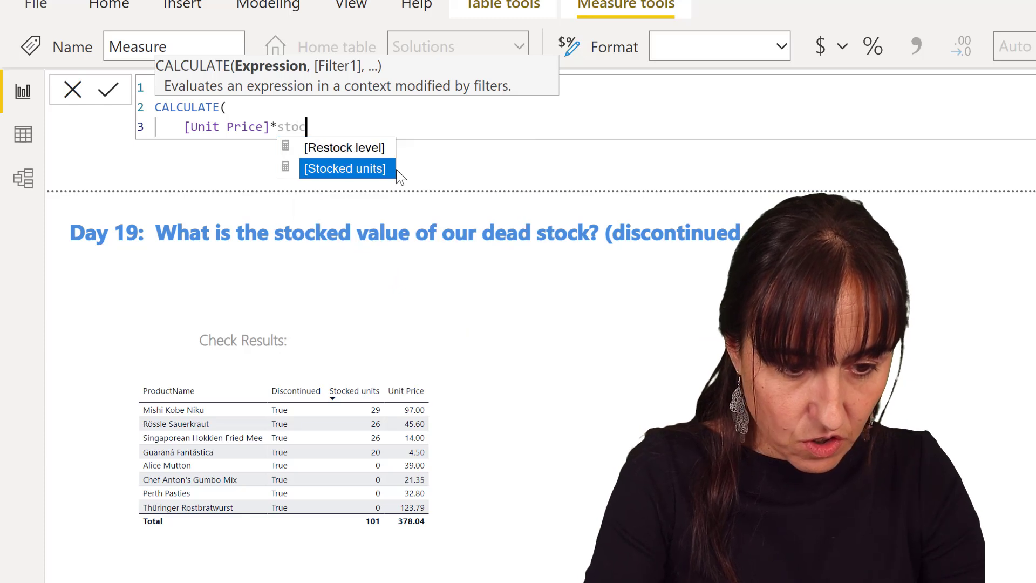
pyautogui.press('Tab')
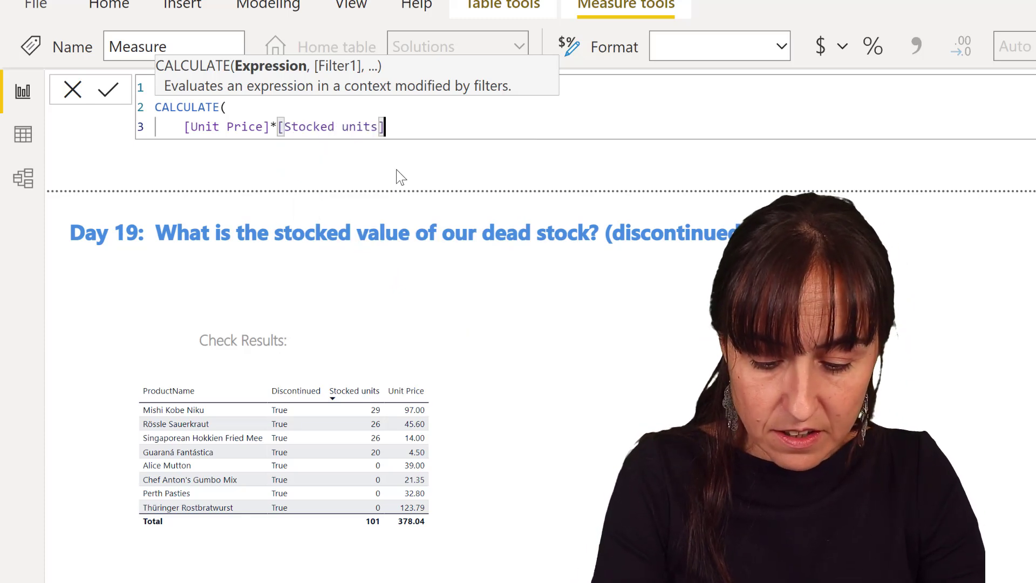
pyautogui.write(', pr')
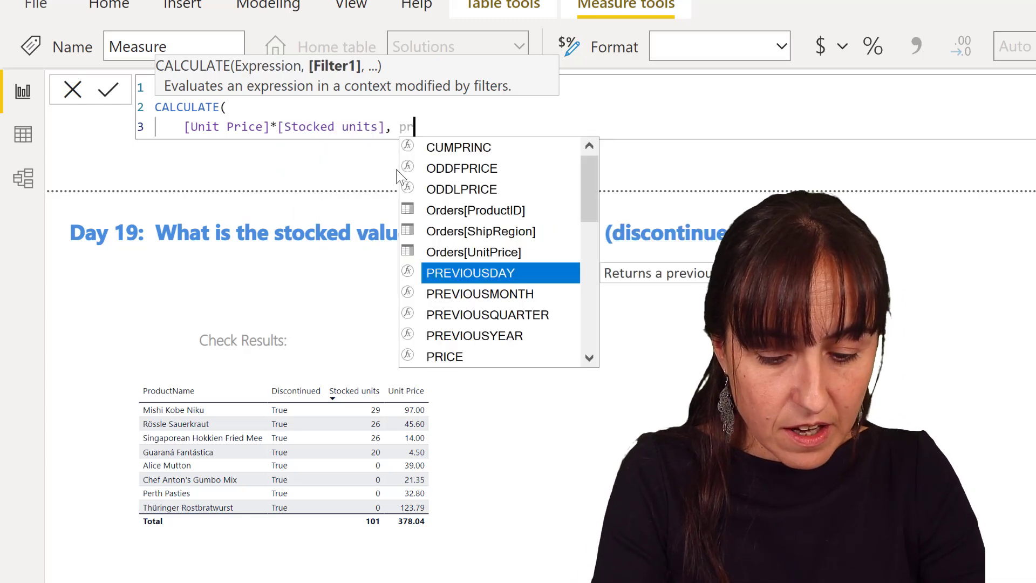
pyautogui.write('odu')
pyautogui.press('Down')
pyautogui.press('Down')
pyautogui.press('Down')
pyautogui.press('Tab')
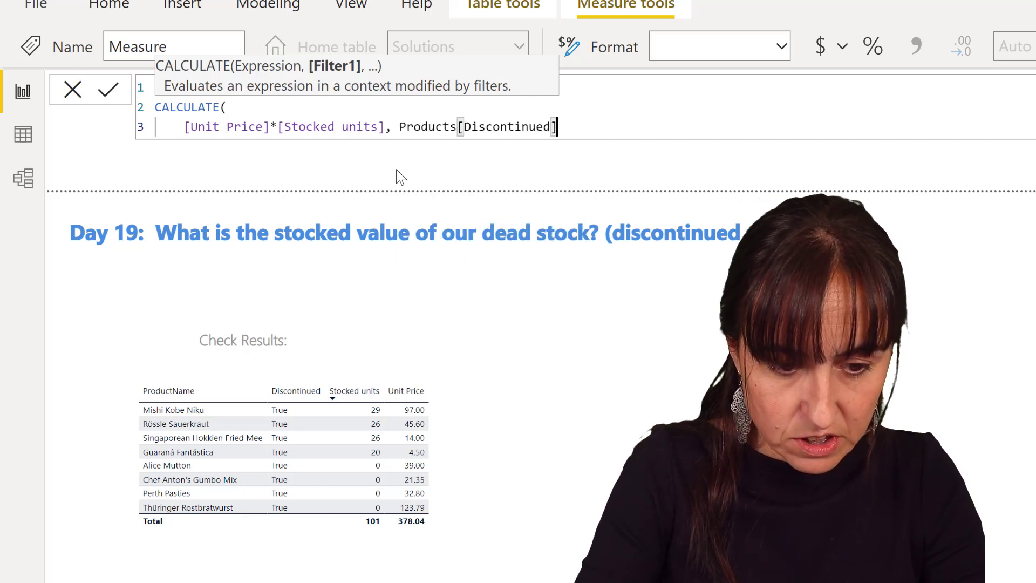
pyautogui.write('=tru')
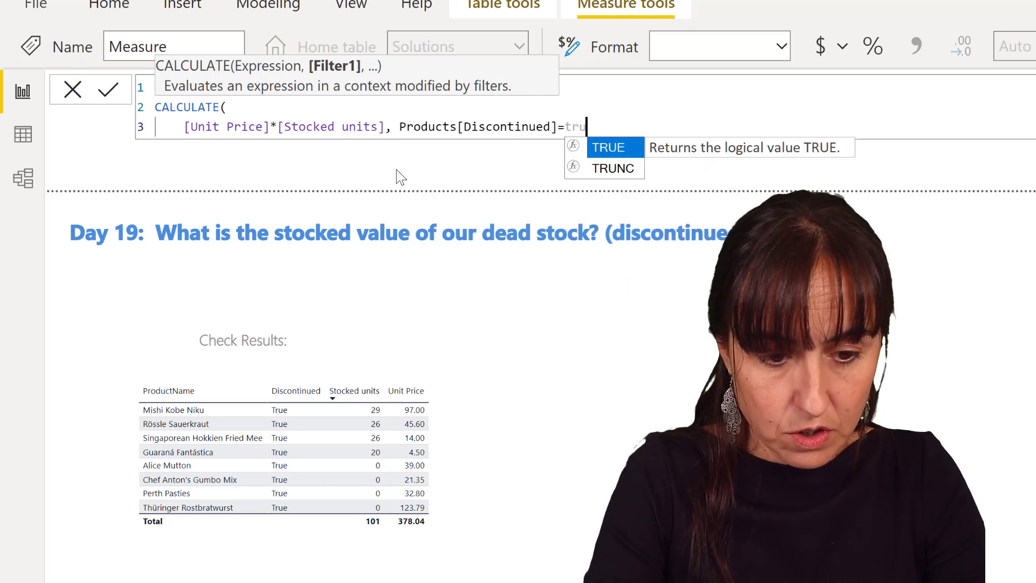
pyautogui.press('Tab')
pyautogui.write('))')
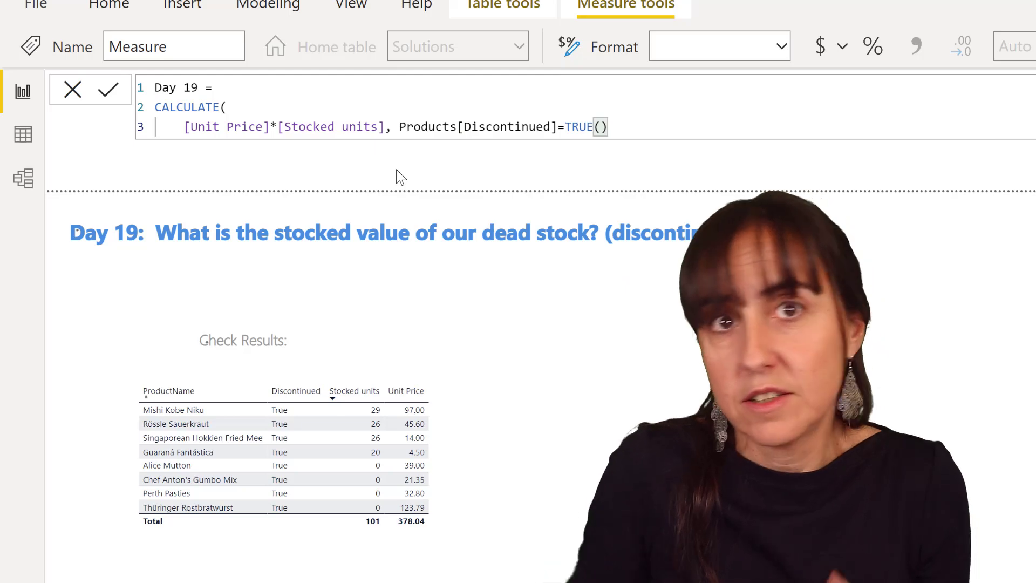
pyautogui.press('Return')
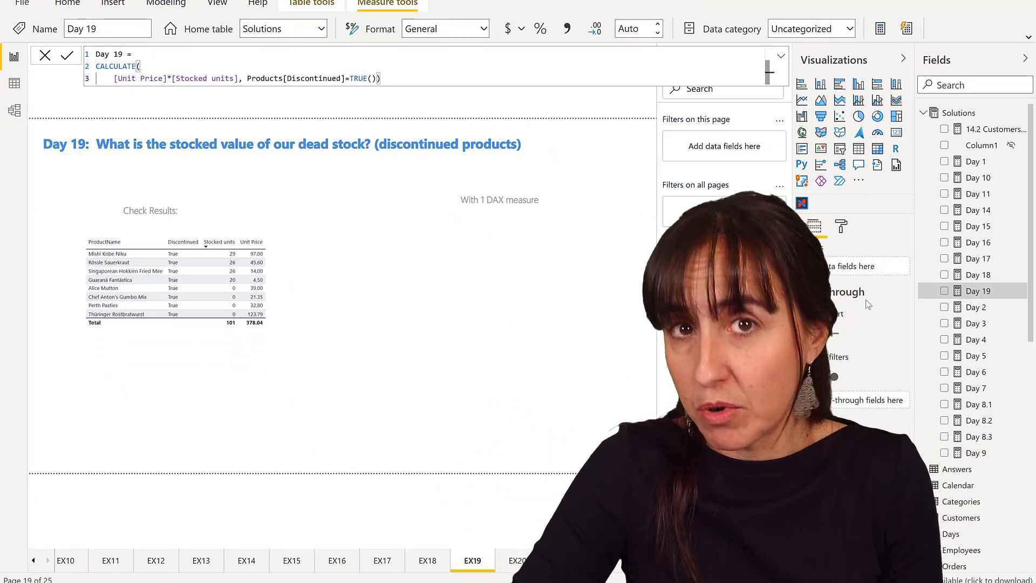
# Step: Show Day 19 as a card with callout Display units set to None, reading 38,182.04
pyautogui.moveTo(971, 290); pyautogui.dragTo(481, 292)
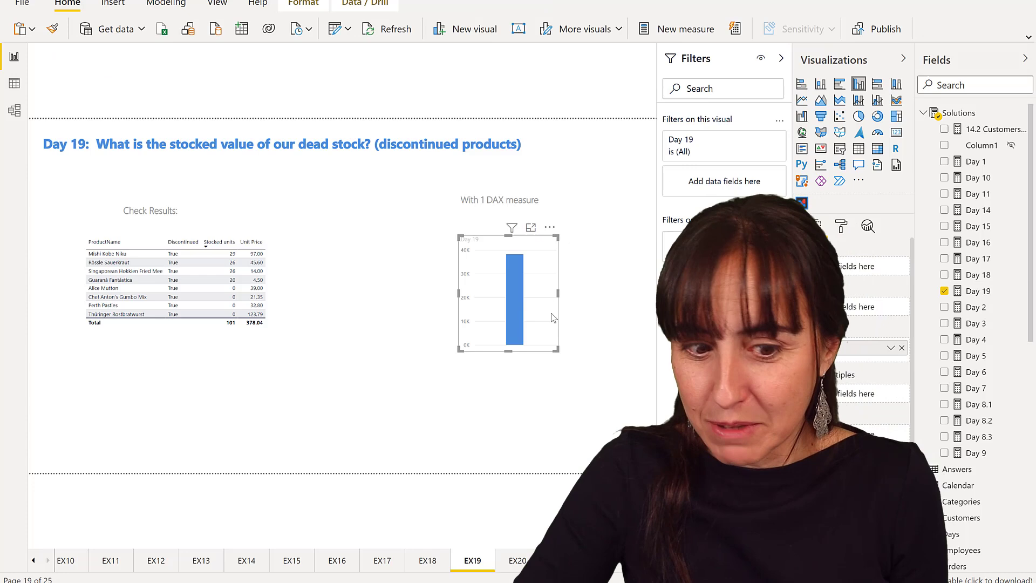
pyautogui.click(544, 311)
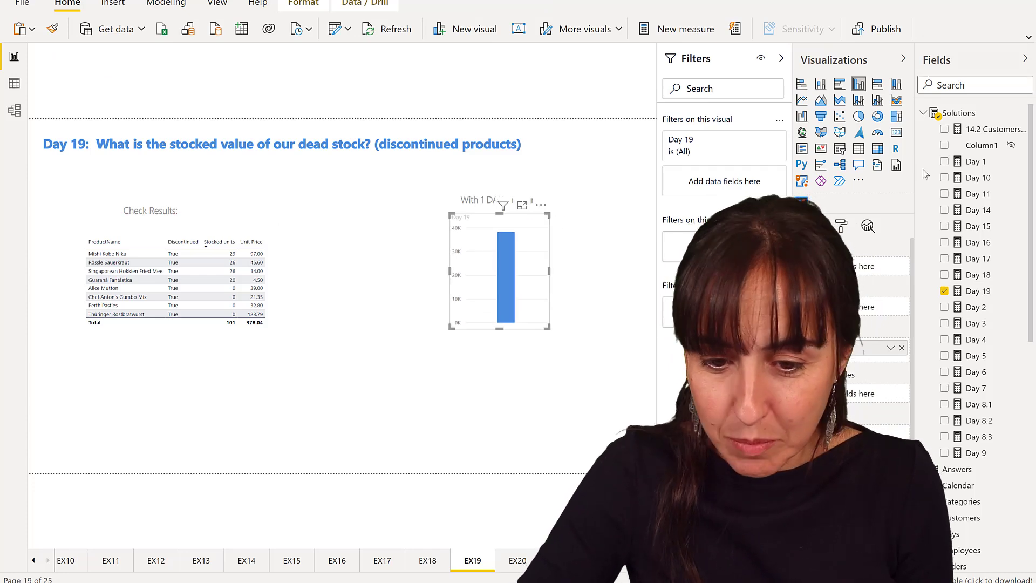
pyautogui.click(895, 133)
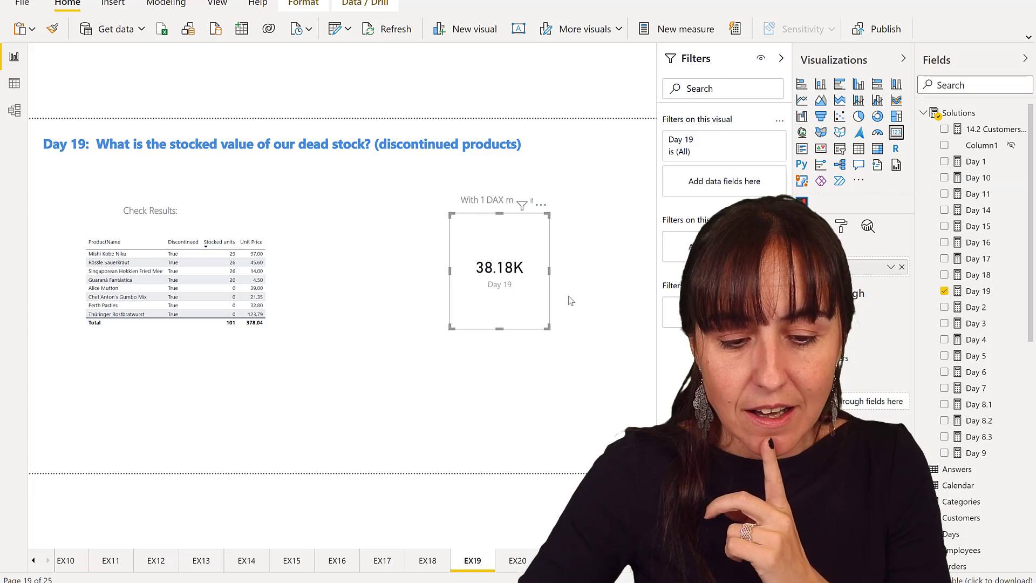
pyautogui.click(841, 226)
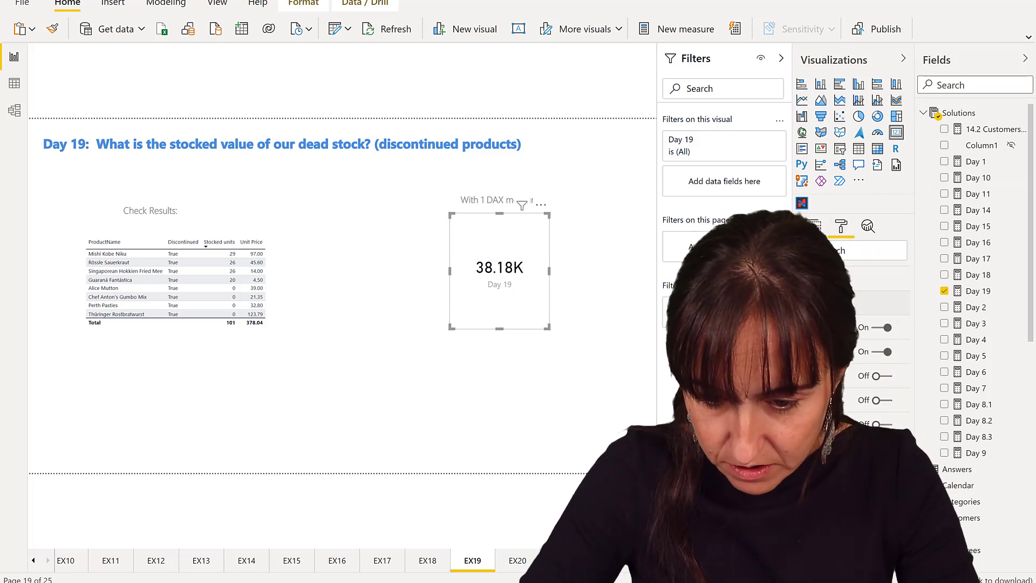
pyautogui.click(755, 327)
pyautogui.click(870, 419)
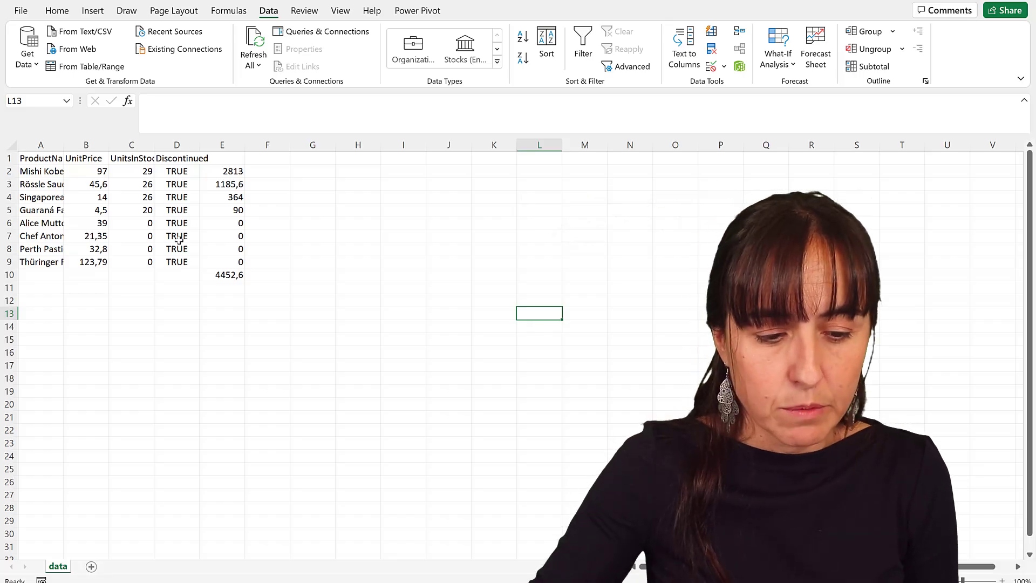
# Step: Inspect the =SUM(E2:E9) total of 4452,6 in cell E10 of data.csv
pyautogui.click(222, 277)
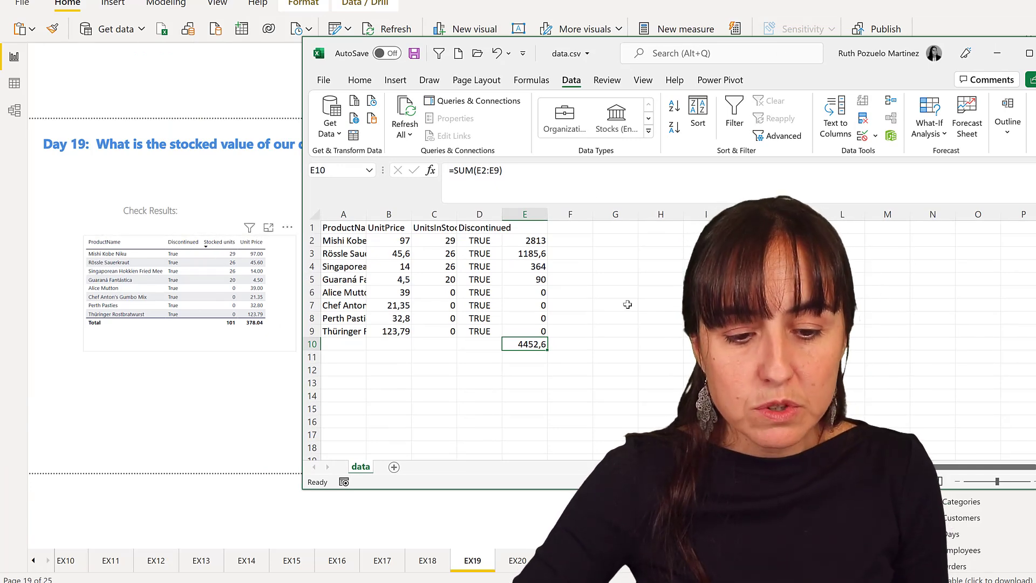
# Step: Add a Day 19 column to the check table, totalling 38,182.04, then bring data.csv forward
pyautogui.click(212, 92)
pyautogui.moveTo(948, 298); pyautogui.dragTo(221, 283)
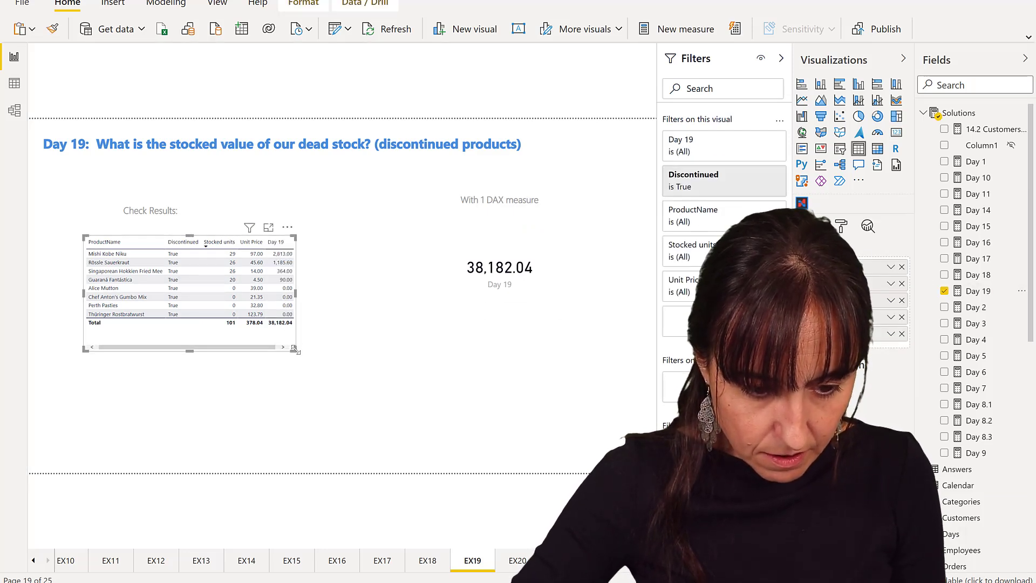
pyautogui.moveTo(294, 349); pyautogui.dragTo(303, 346)
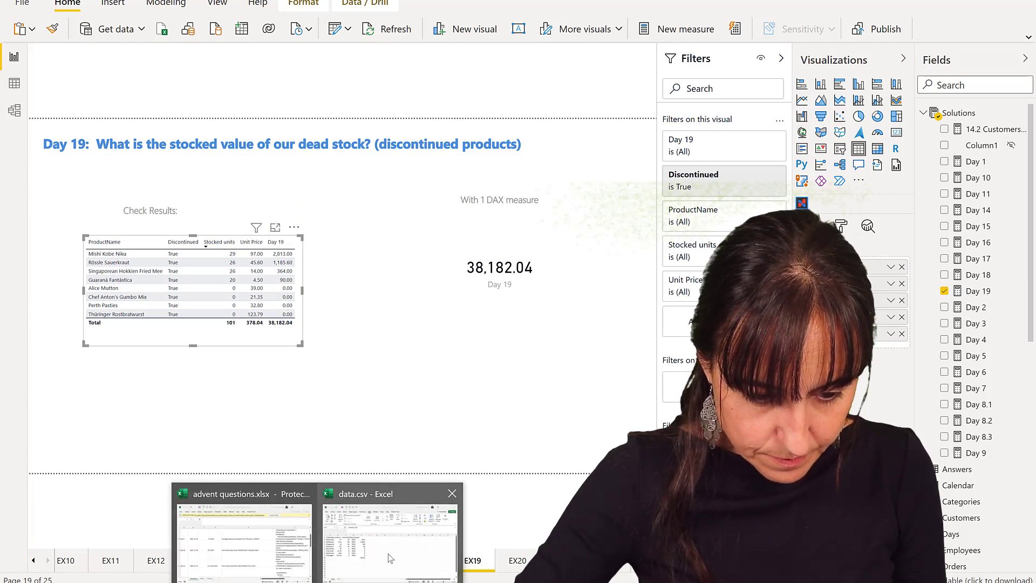
pyautogui.click(390, 556)
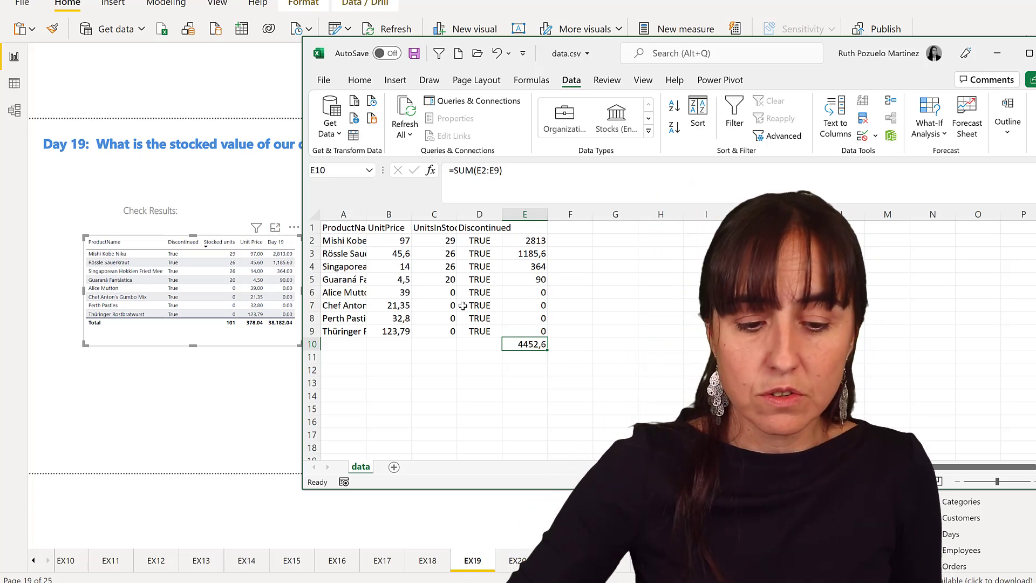
# Step: Enter =SUM(B2:B9) in B12 and fill it to C12, giving 378,04 and 101
pyautogui.click(402, 372)
pyautogui.write('=sum')
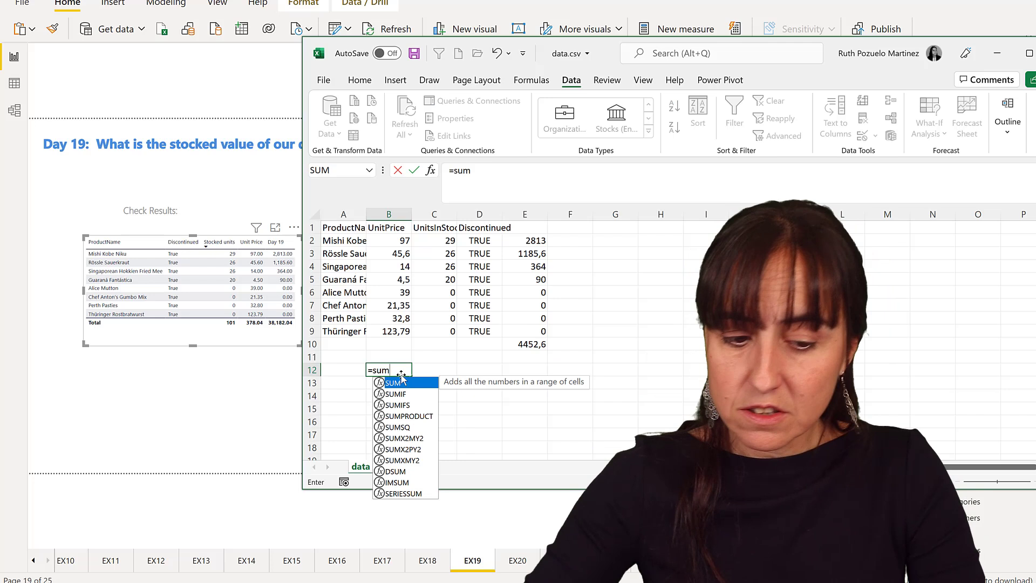
pyautogui.doubleClick(402, 384)
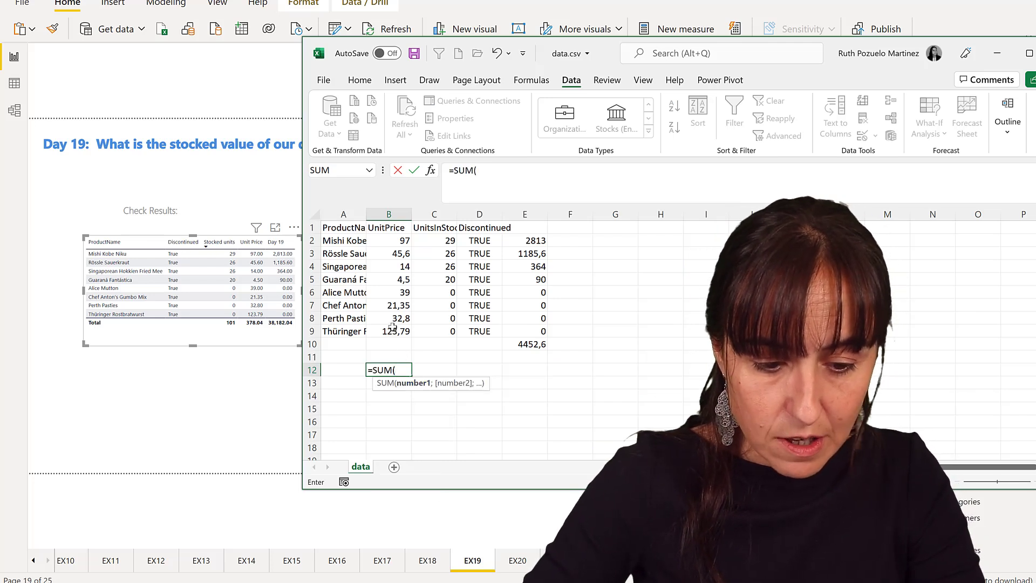
pyautogui.moveTo(393, 326); pyautogui.dragTo(389, 237)
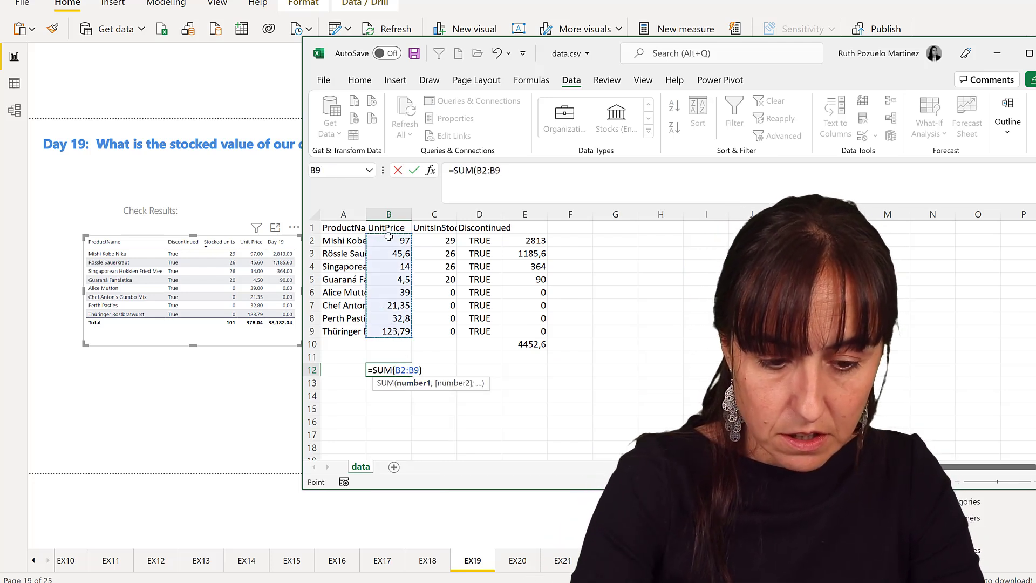
pyautogui.write(')')
pyautogui.press('Return')
pyautogui.click(431, 369)
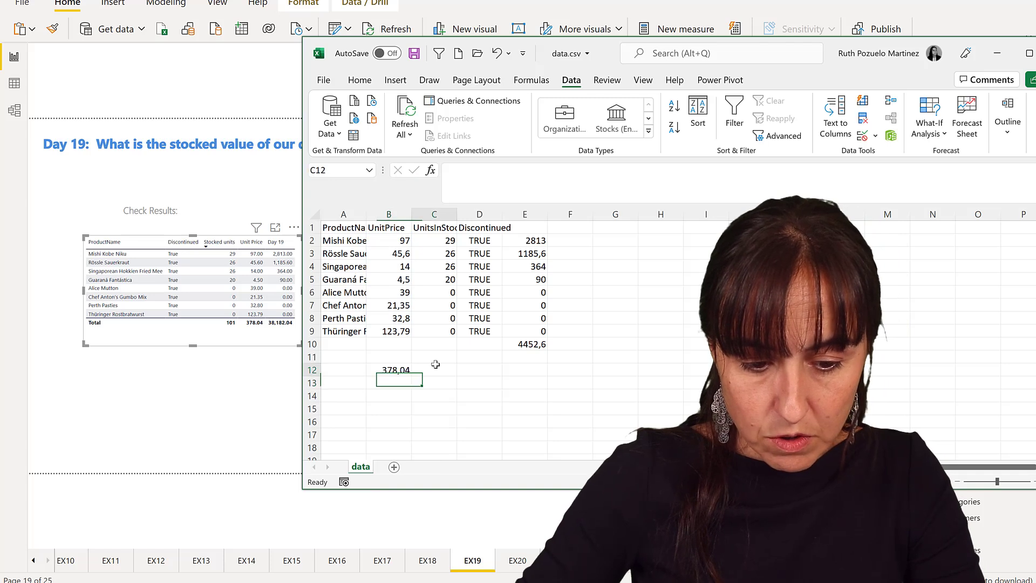
pyautogui.click(394, 370)
pyautogui.moveTo(411, 376); pyautogui.dragTo(455, 374)
pyautogui.doubleClick(437, 371)
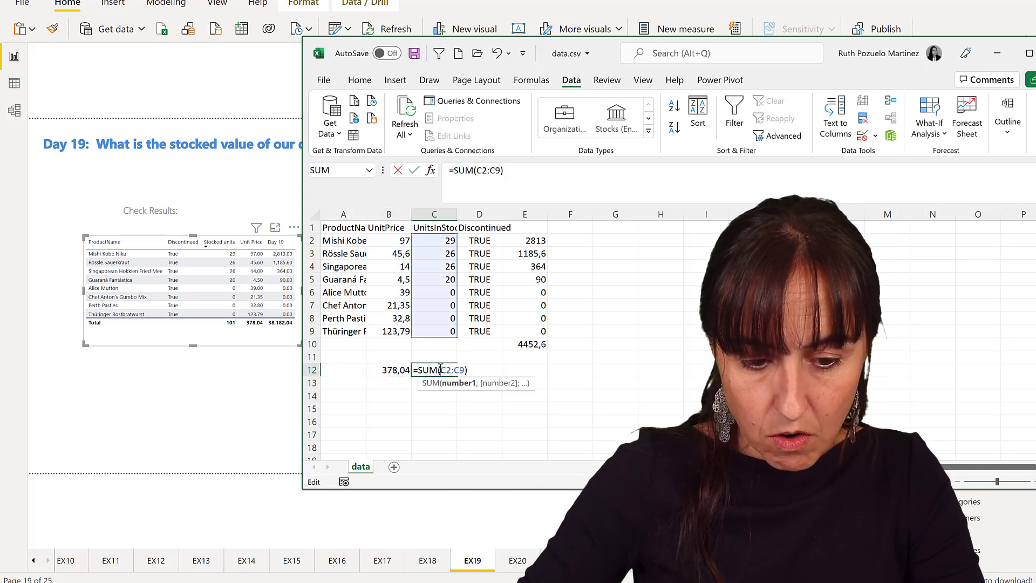
pyautogui.press('Escape')
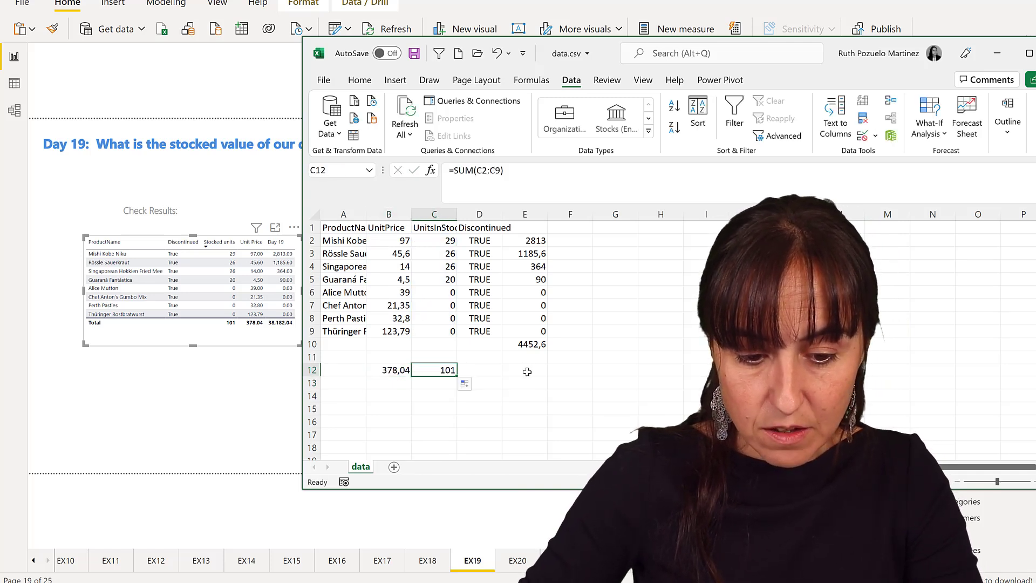
# Step: Enter =B12*C12 in E12 for 38182,04 and move the workbook aside to reveal the card
pyautogui.click(527, 372)
pyautogui.write('=')
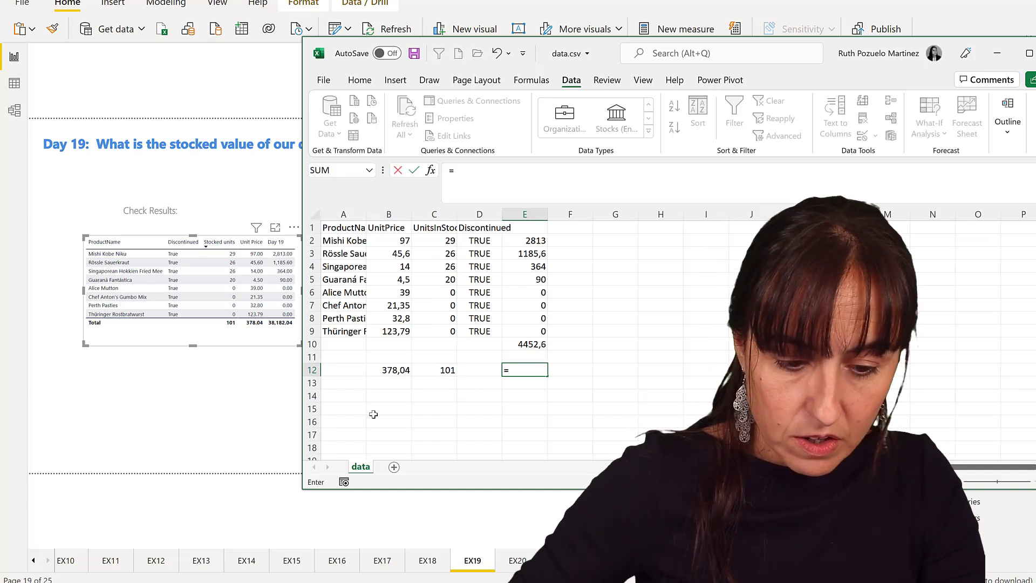
pyautogui.click(400, 369)
pyautogui.write('*')
pyautogui.click(445, 370)
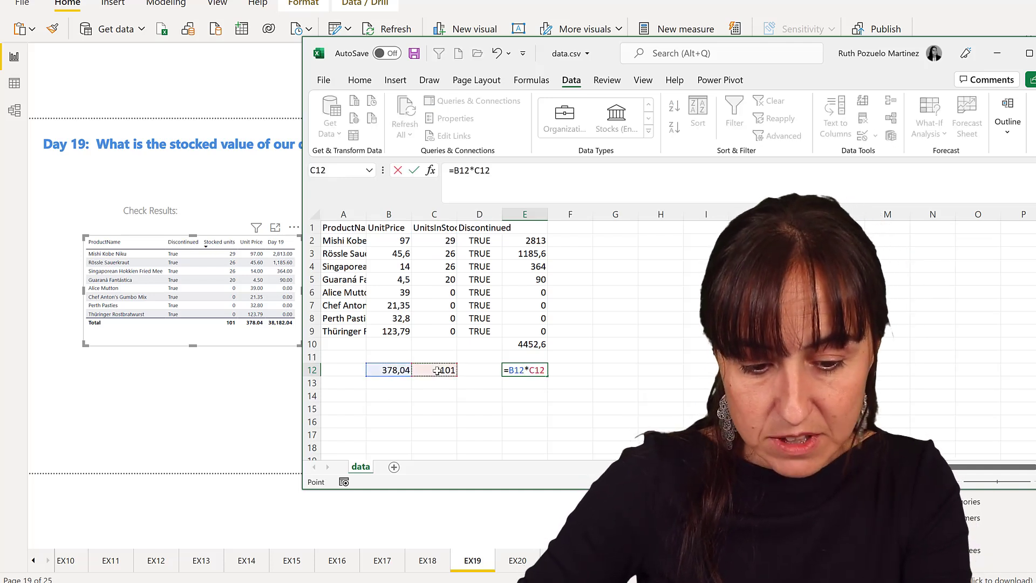
pyautogui.press('Return')
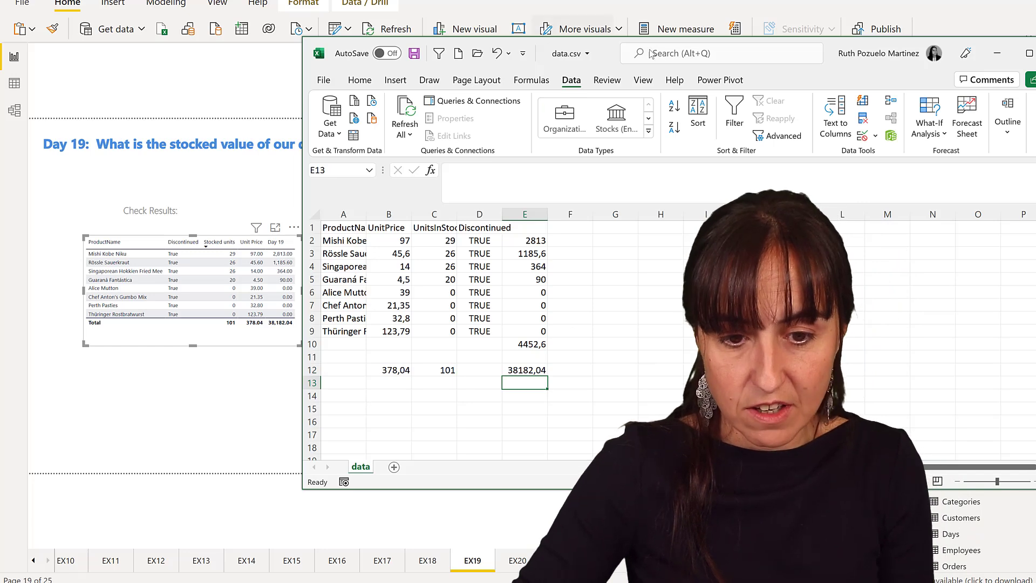
pyautogui.moveTo(561, 52); pyautogui.dragTo(803, 61)
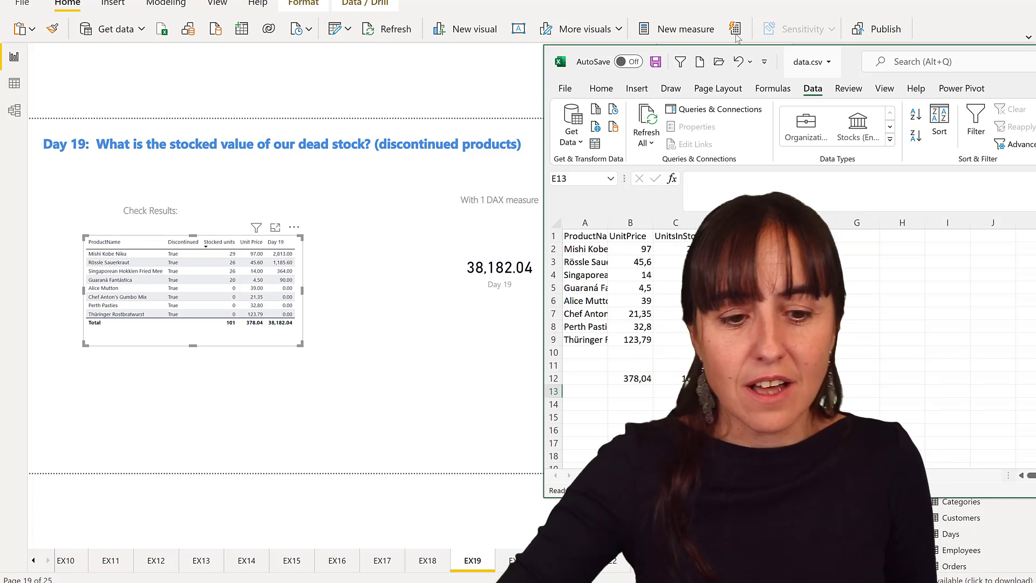
# Step: Open the Day 19 measure's formula and start a new line right after CALCULATE(
pyautogui.click(448, 419)
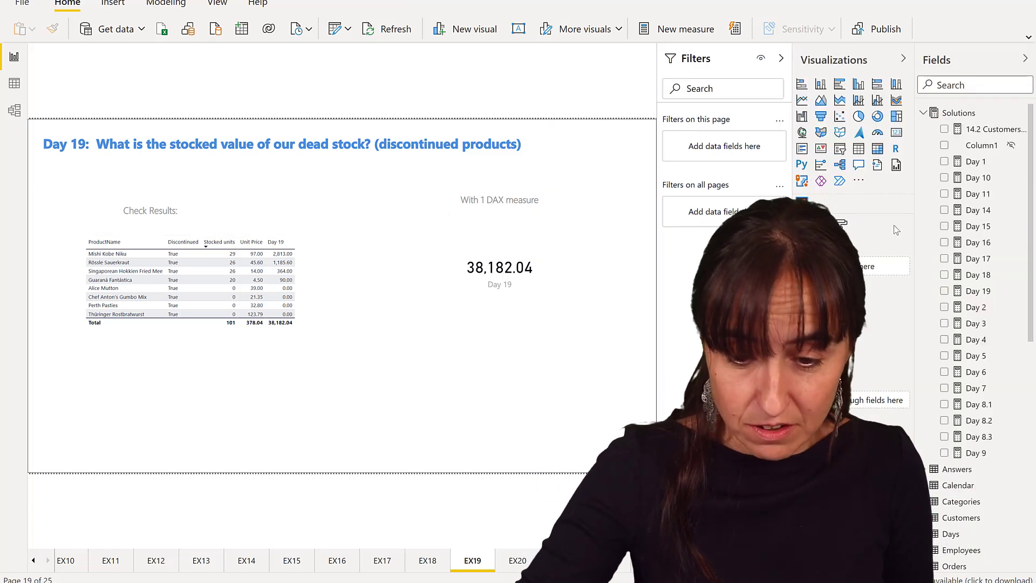
pyautogui.click(978, 290)
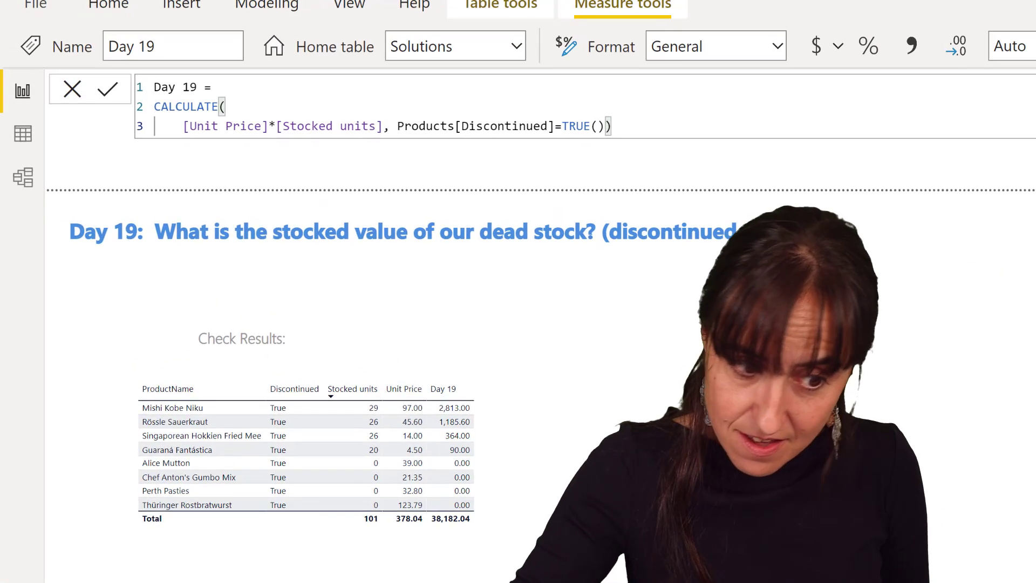
pyautogui.click(257, 109)
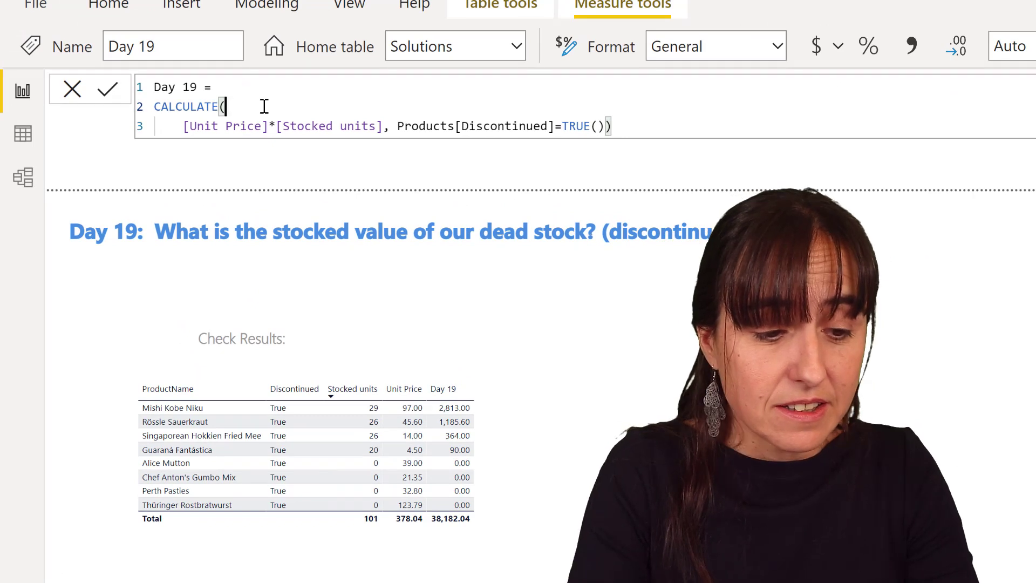
pyautogui.hotkey('shift', 'Return')
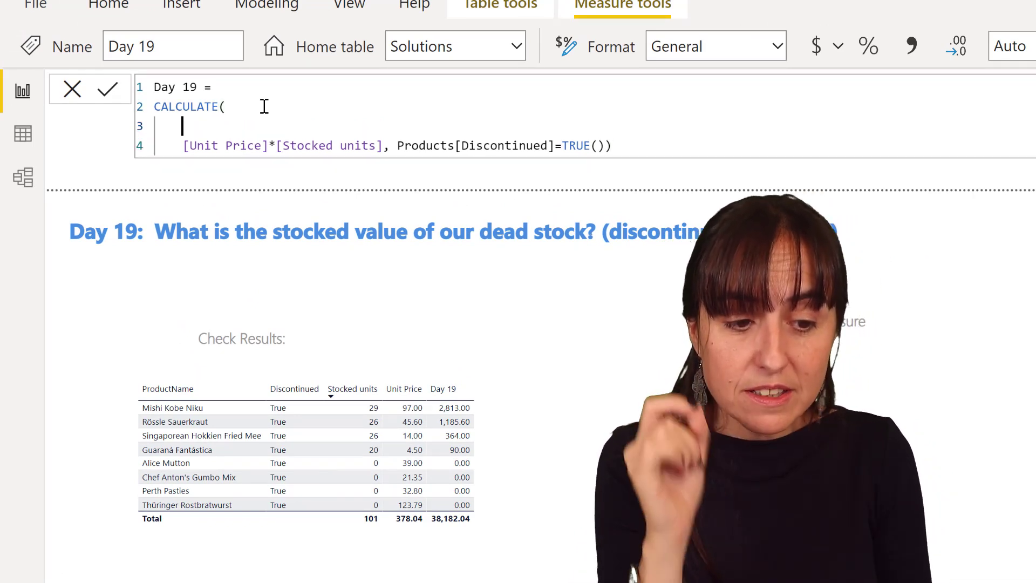
# Step: Insert SUMX(Products, before the [Unit Price]*[Stocked units] expression
pyautogui.write('sum')
pyautogui.press('Down')
pyautogui.press('Down')
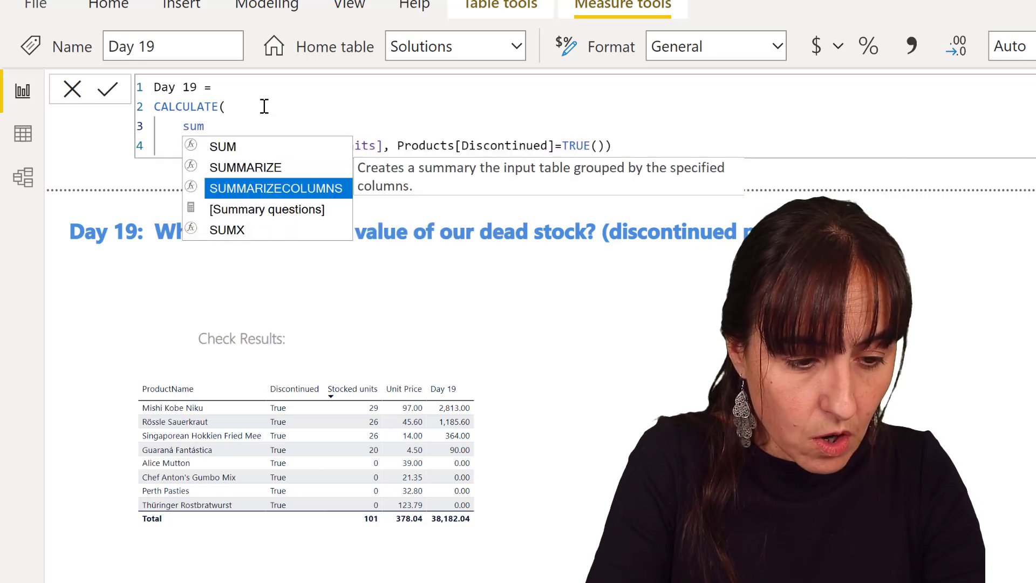
pyautogui.press('Down')
pyautogui.press('Down')
pyautogui.press('Tab')
pyautogui.write('pr')
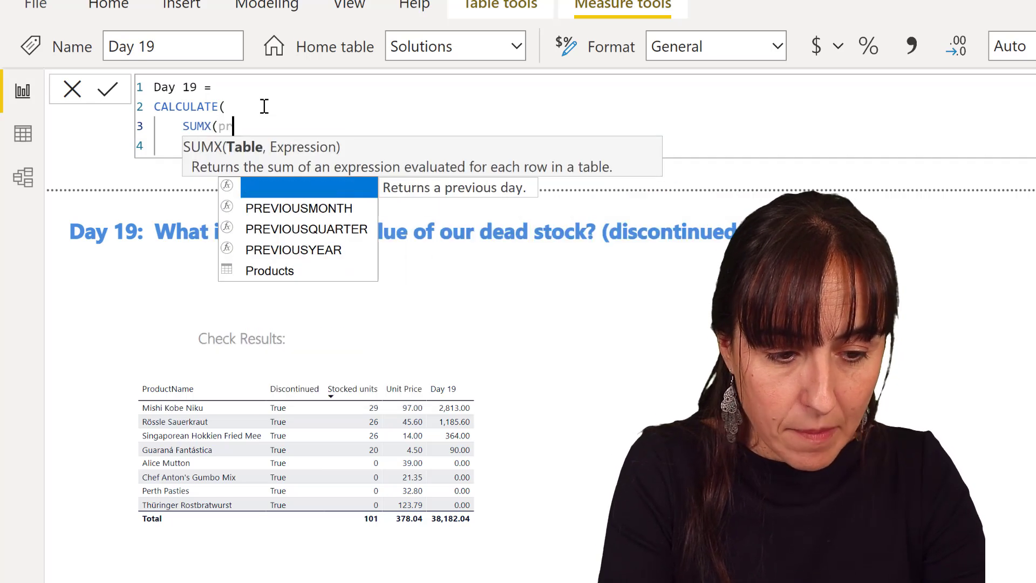
pyautogui.press('Down')
pyautogui.press('Down')
pyautogui.press('Down')
pyautogui.press('Down')
pyautogui.press('Tab')
pyautogui.write(',')
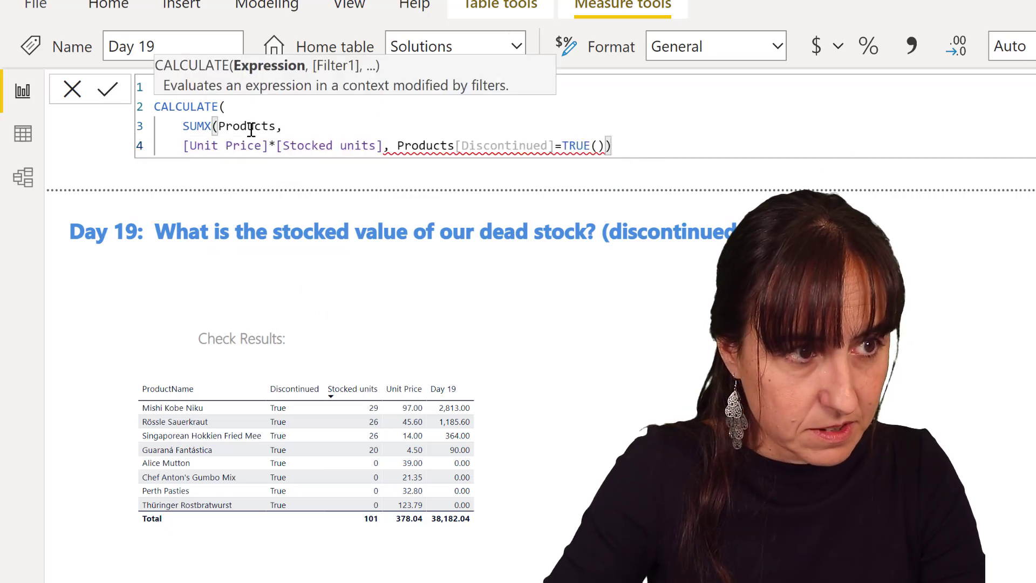
pyautogui.click(386, 146)
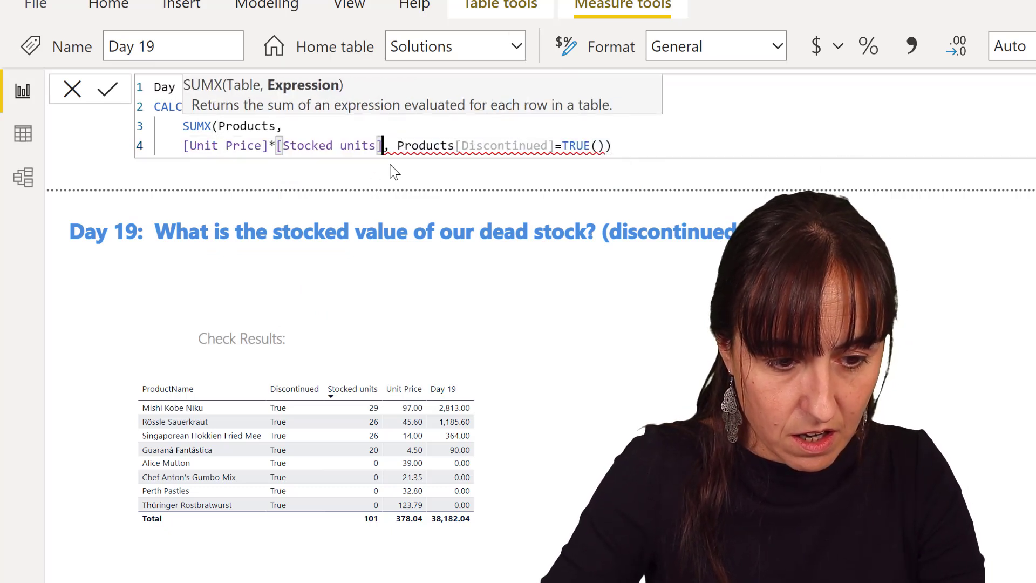
# Step: Close SUMX with ) and commit the measure, so the card and table total read 4,452.60
pyautogui.write(')')
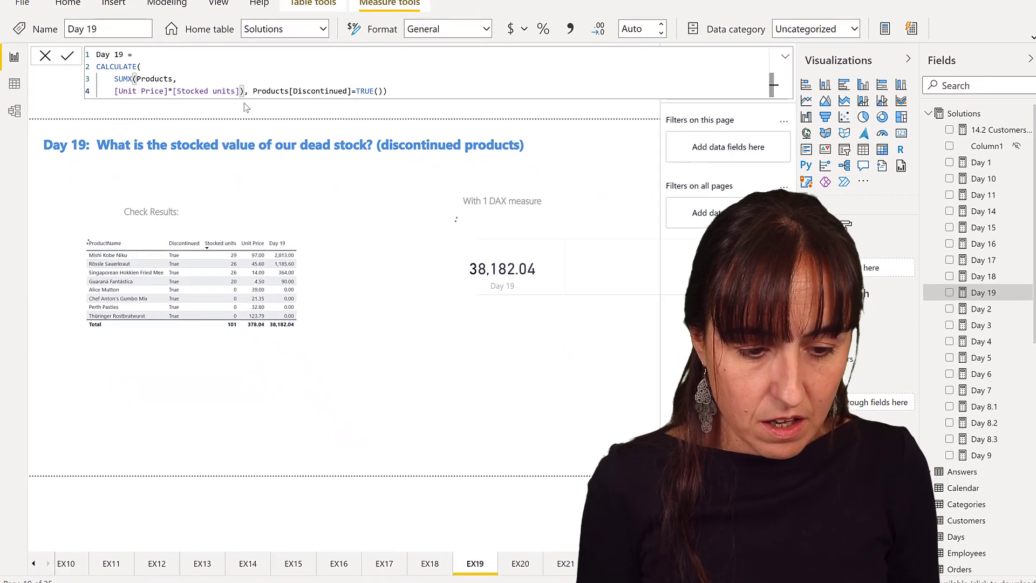
pyautogui.press('Return')
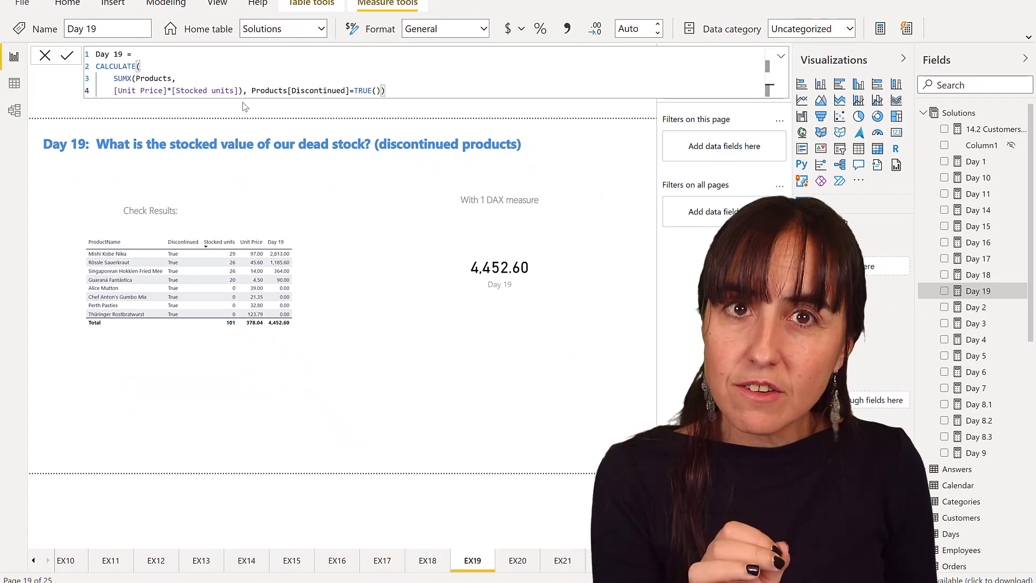